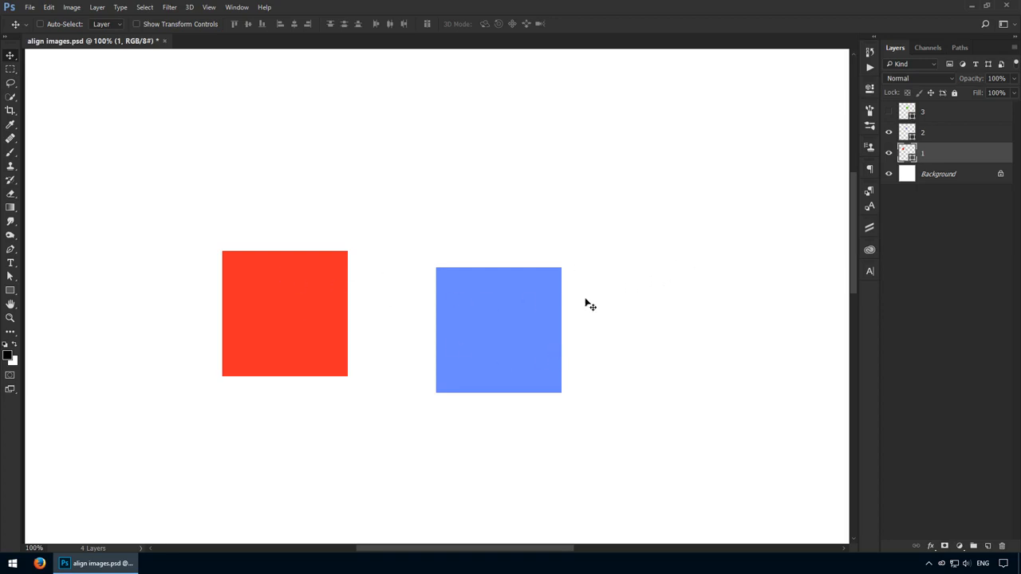
Check that Smart Guides are enabled in the view options, and move the red square slightly toward the blue square.
left_click(889, 111)
left_click(890, 112)
left_click(210, 8)
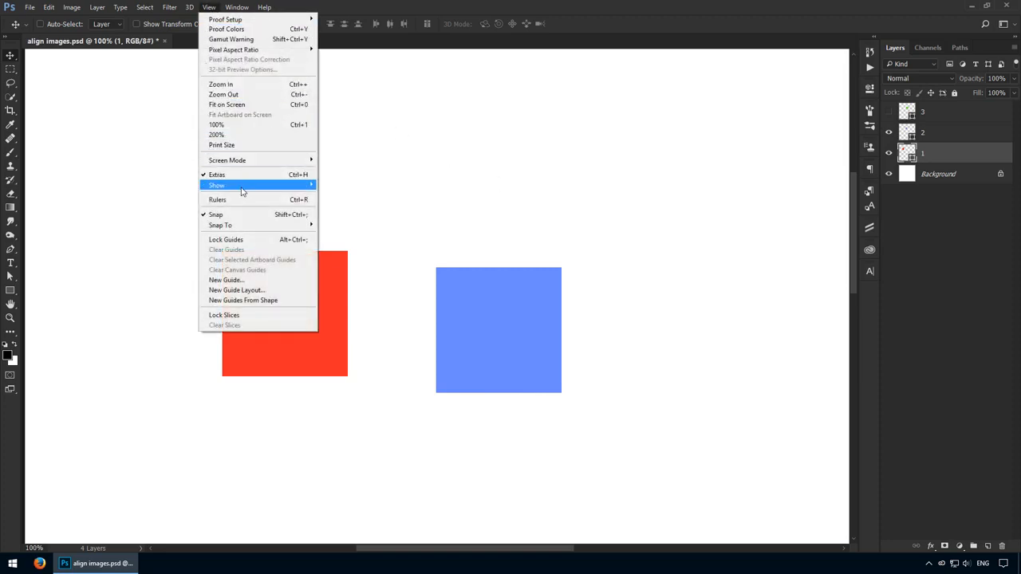
mouse_move(239, 188)
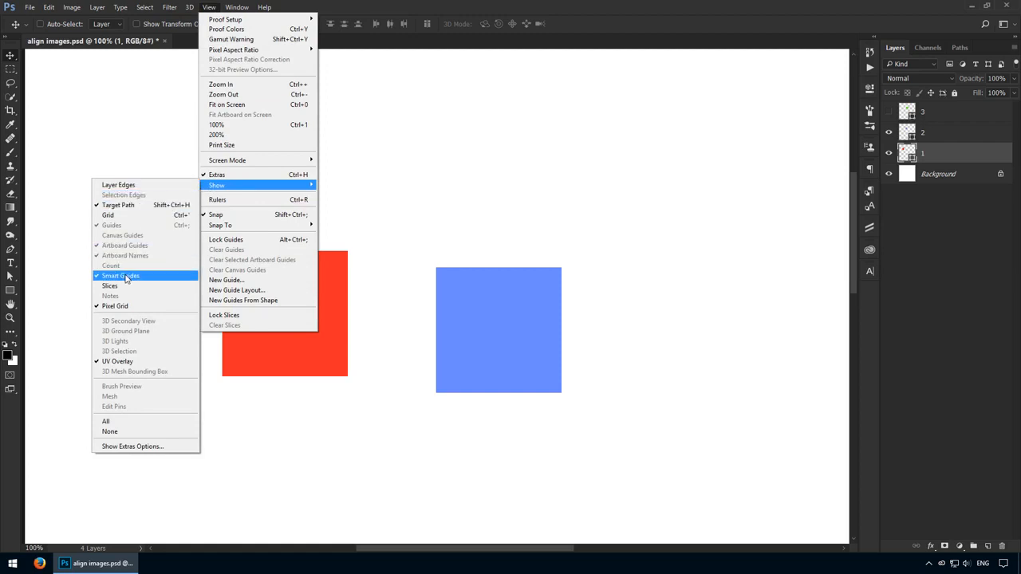
left_click(479, 261)
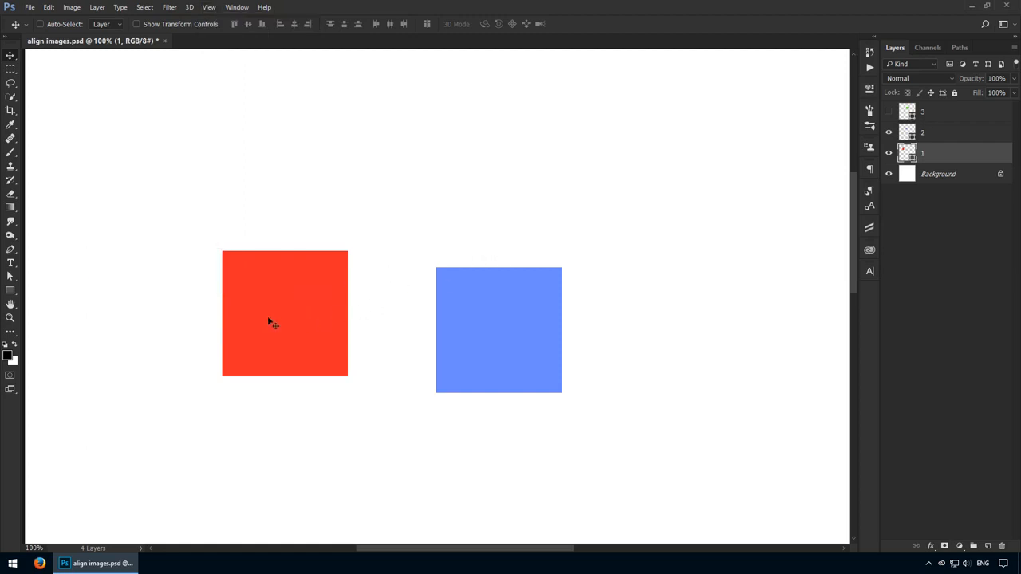
left_click_drag(267, 319, 295, 330)
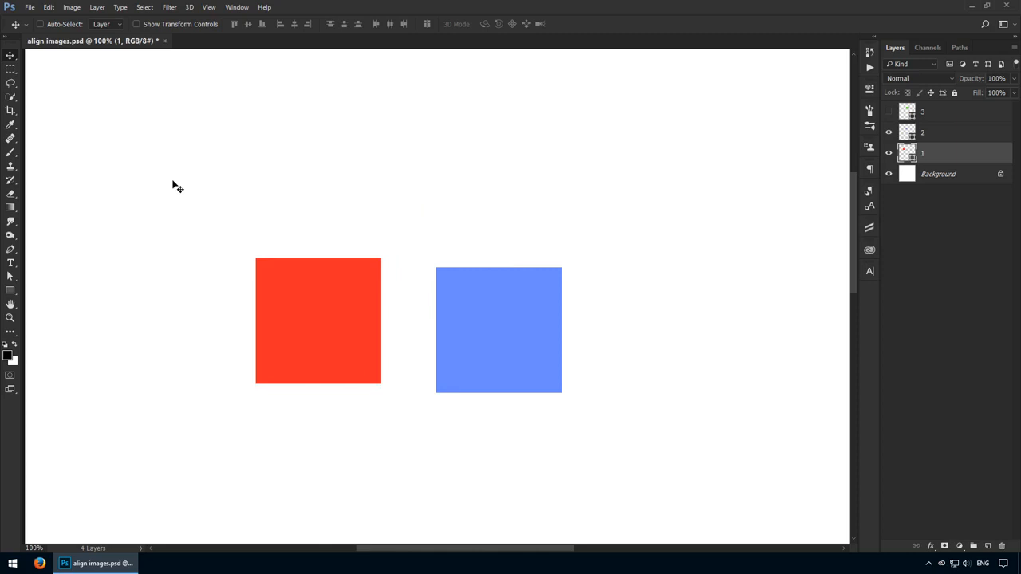
Show the rulers and place a vertical guide to the left of the red square and a horizontal guide just above it.
key("ctrl+r")
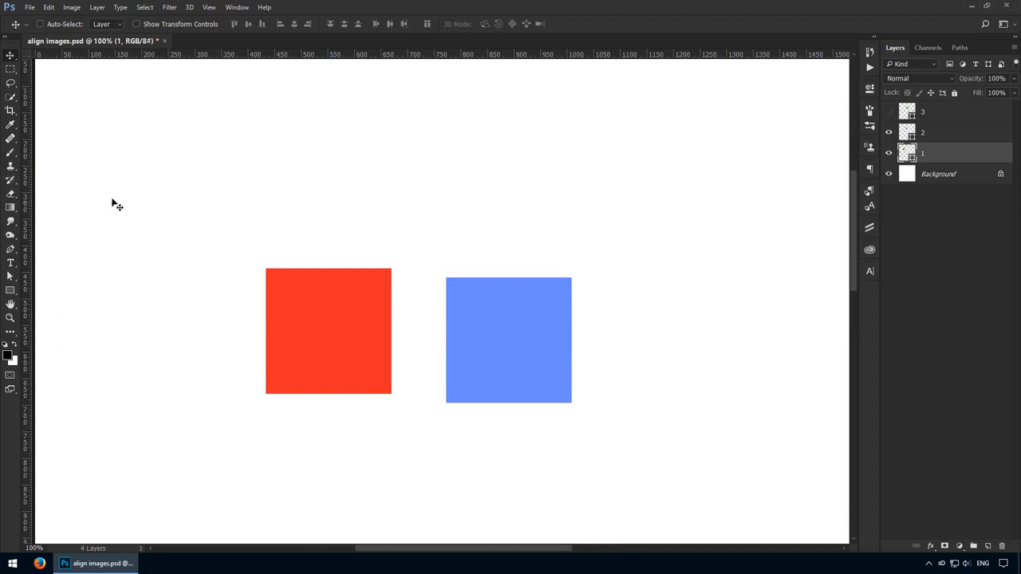
left_click_drag(267, 169, 240, 136)
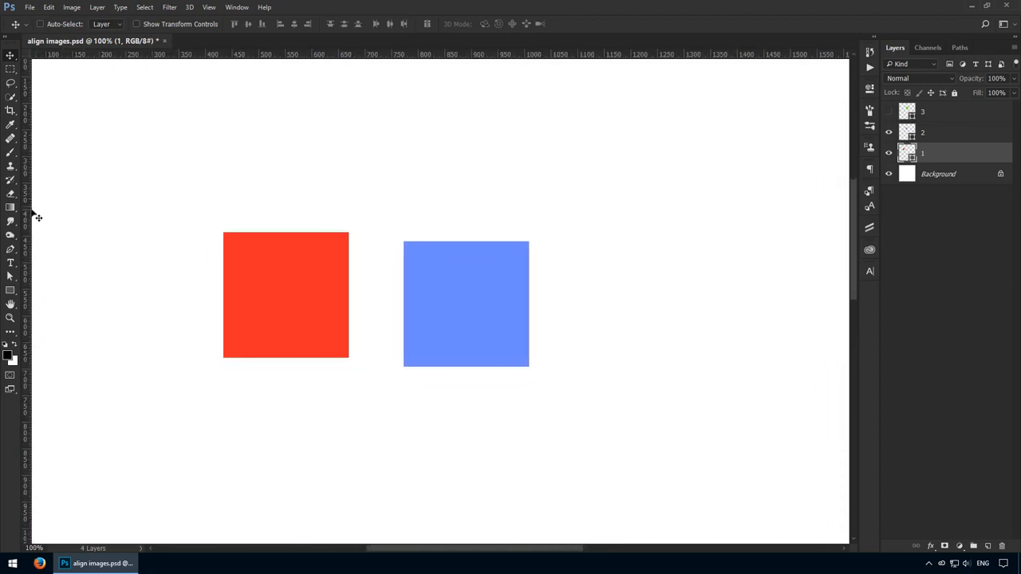
left_click_drag(32, 214, 198, 228)
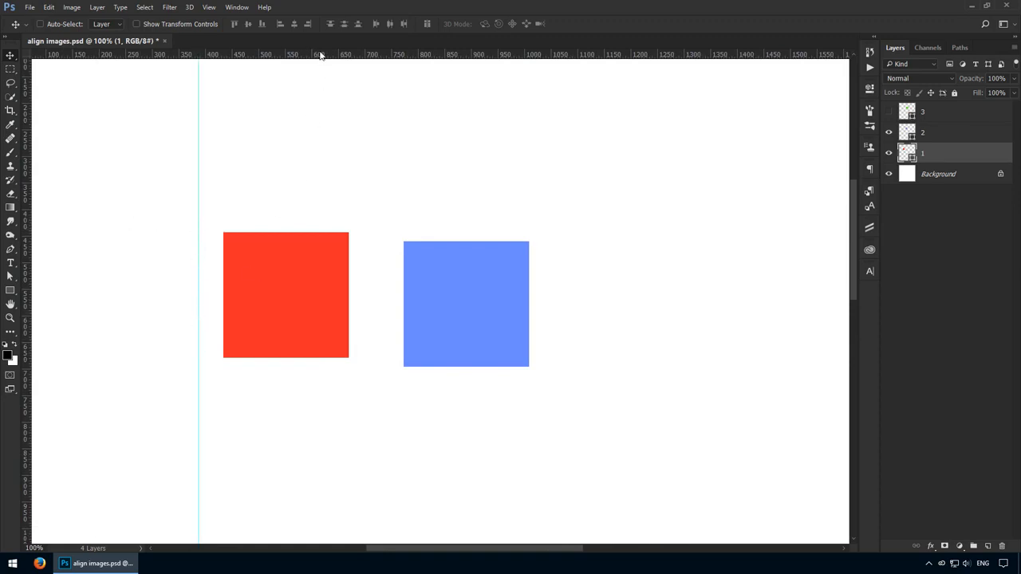
left_click_drag(322, 56, 322, 216)
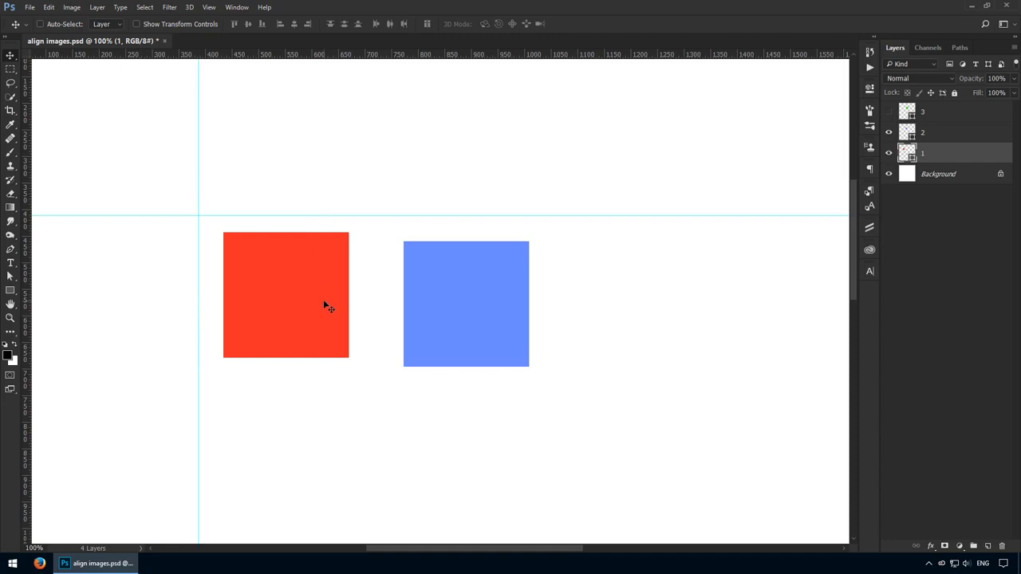
Snap the red square's upper-left corner to the guide intersection and place vertical and horizontal guides through the square's centre.
left_click_drag(318, 292, 302, 283)
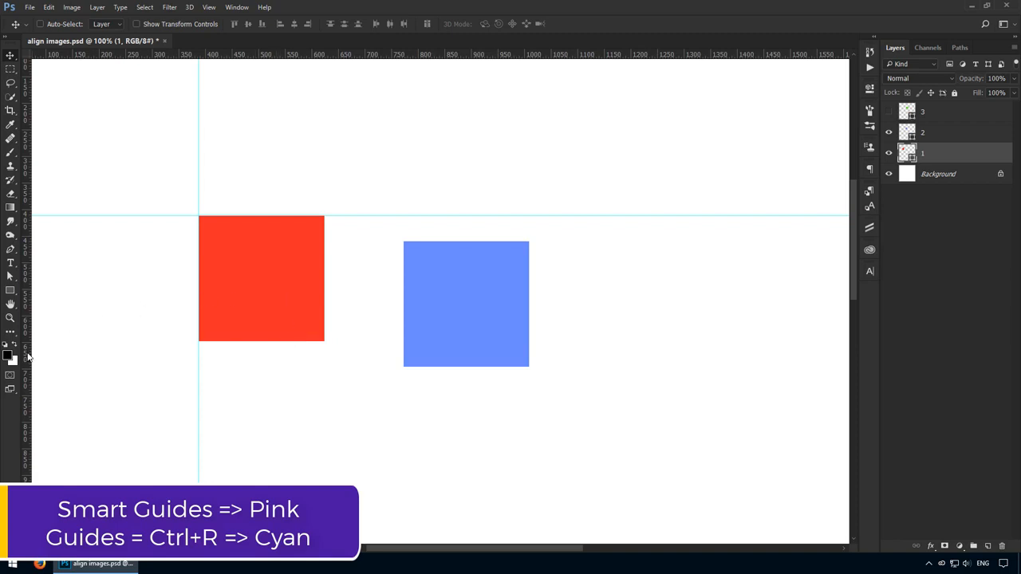
left_click_drag(30, 357, 262, 366)
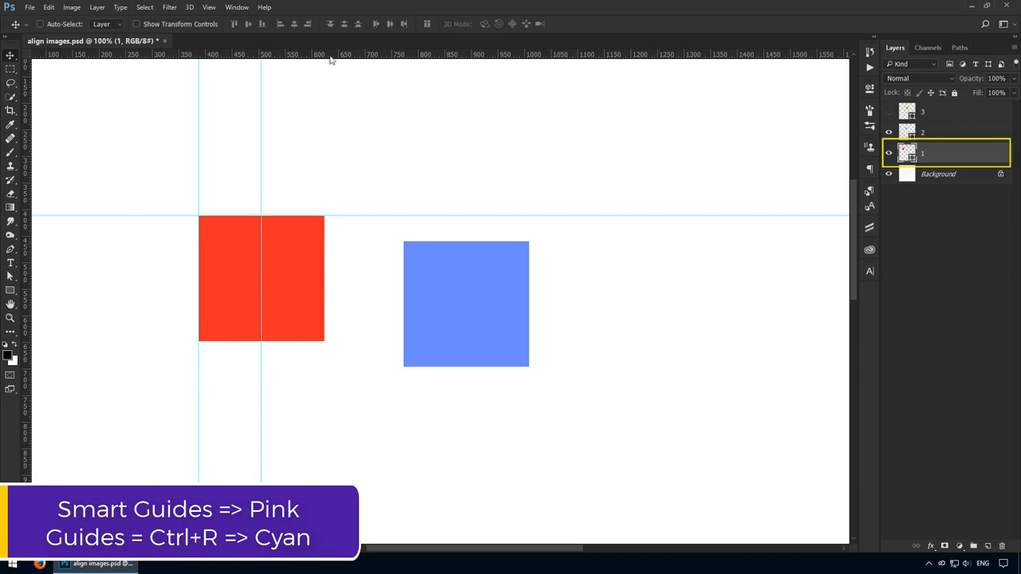
left_click_drag(330, 57, 344, 278)
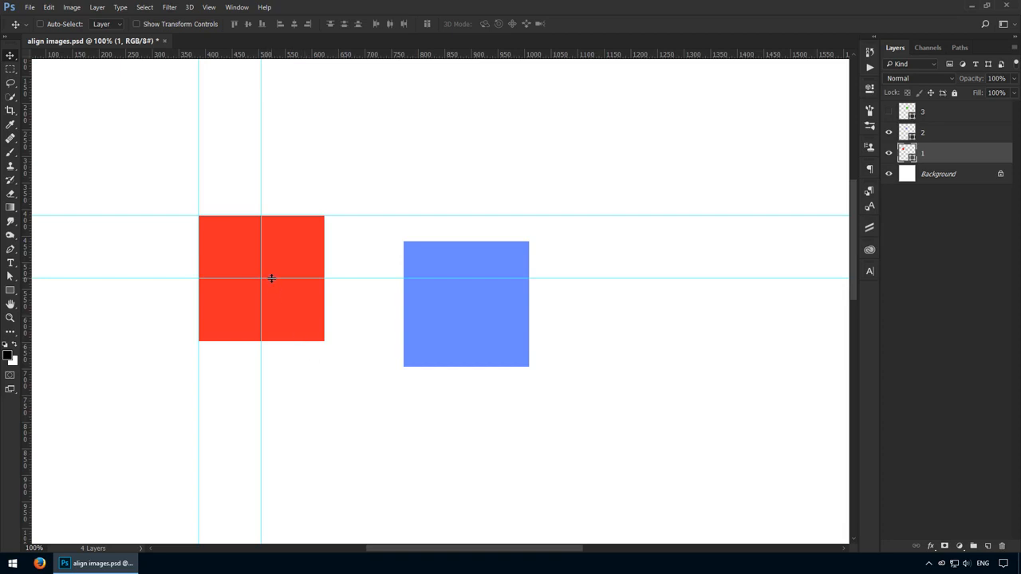
Add a vertical guide at an exact position of 500 px with New Guide.
left_click(208, 7)
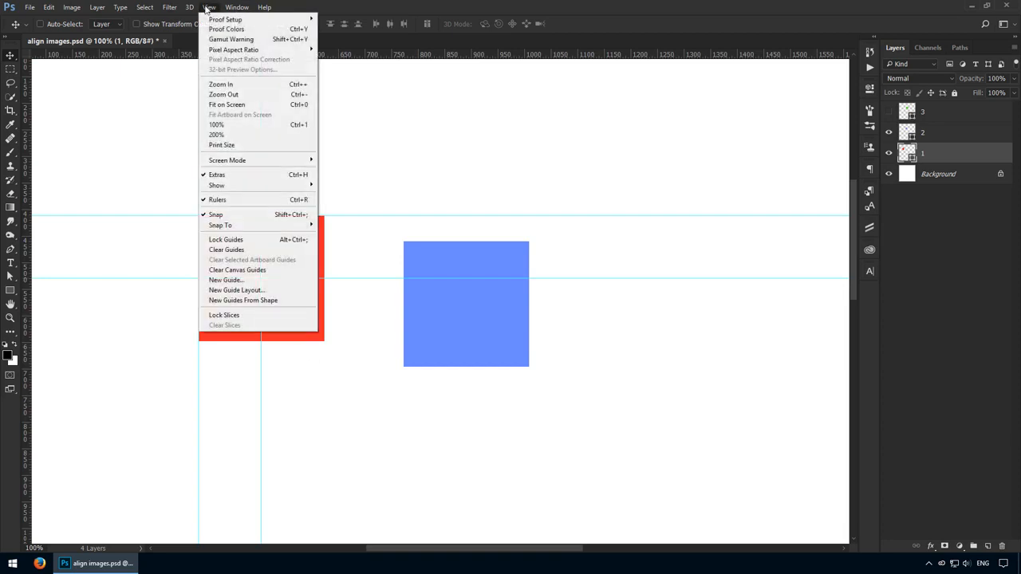
left_click(231, 280)
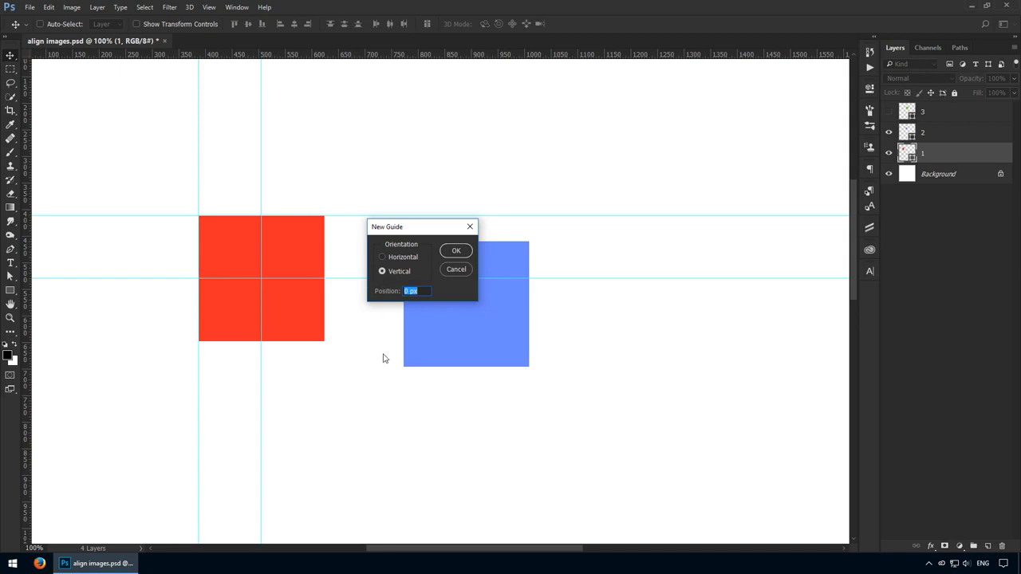
left_click(470, 252)
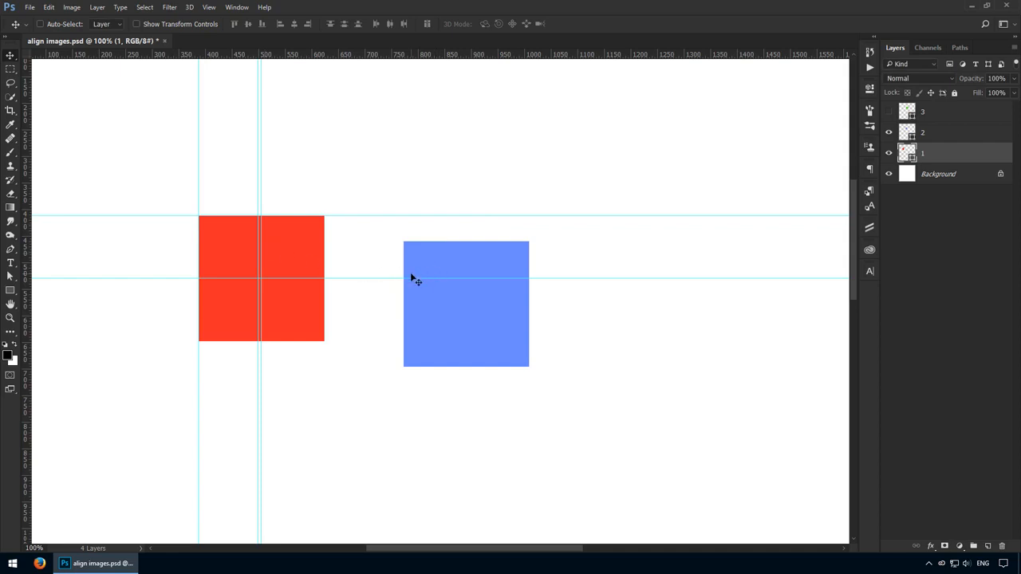
Hide the guides, check their entry among the view's Show options, and show them again.
key("ctrl+semicolon")
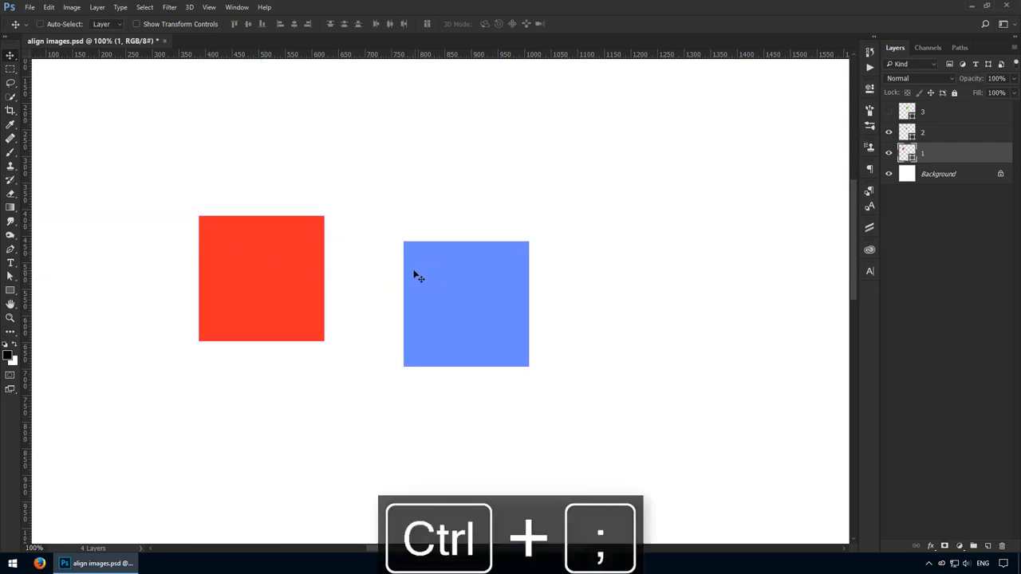
left_click(210, 8)
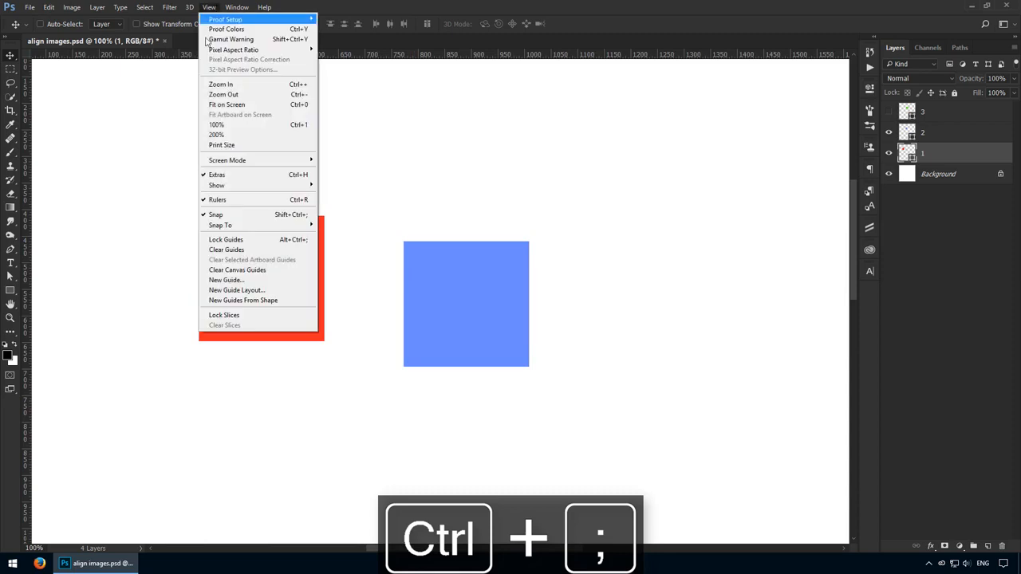
mouse_move(250, 189)
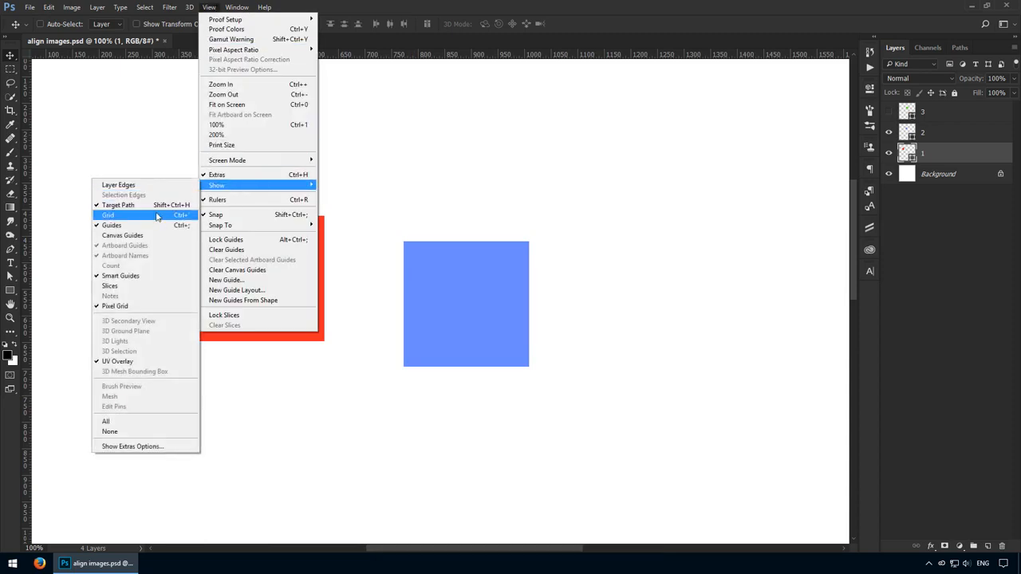
left_click(479, 189)
key("ctrl+semicolon")
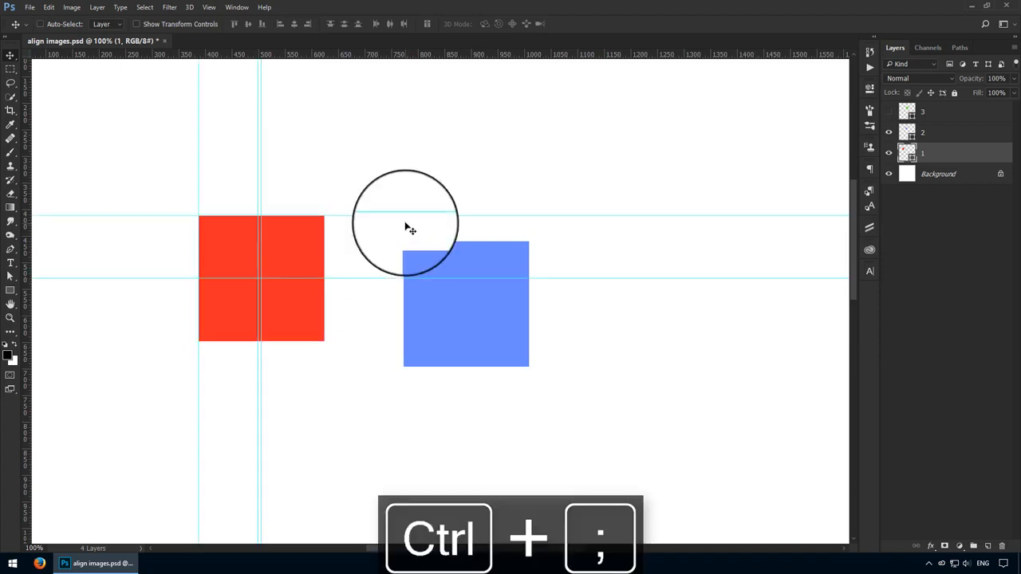
Lock the guides, and switch their visibility off and on again.
left_click_drag(319, 204, 433, 257, "ctrl")
key("ctrl+alt+semicolon")
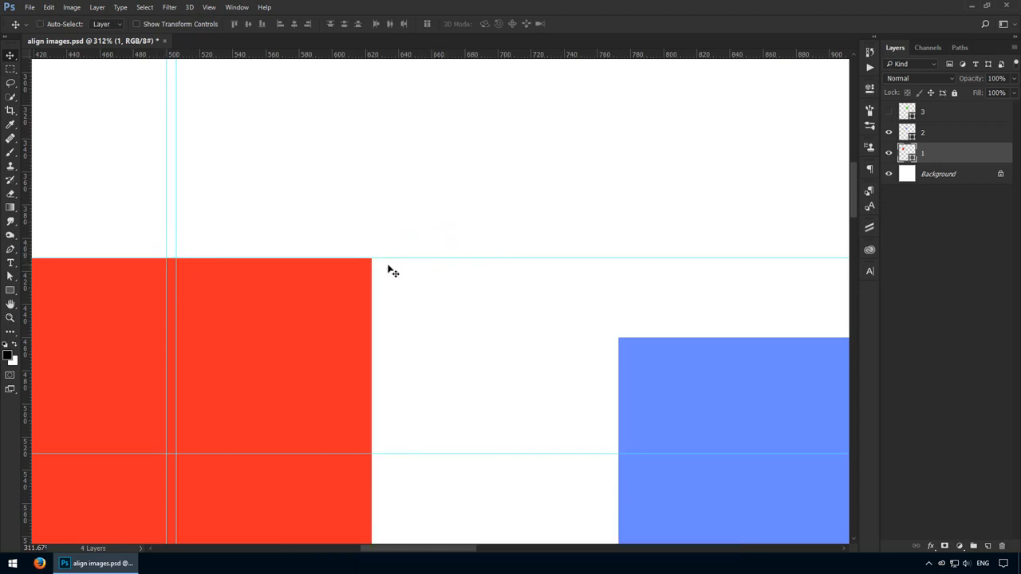
key("ctrl+semicolon")
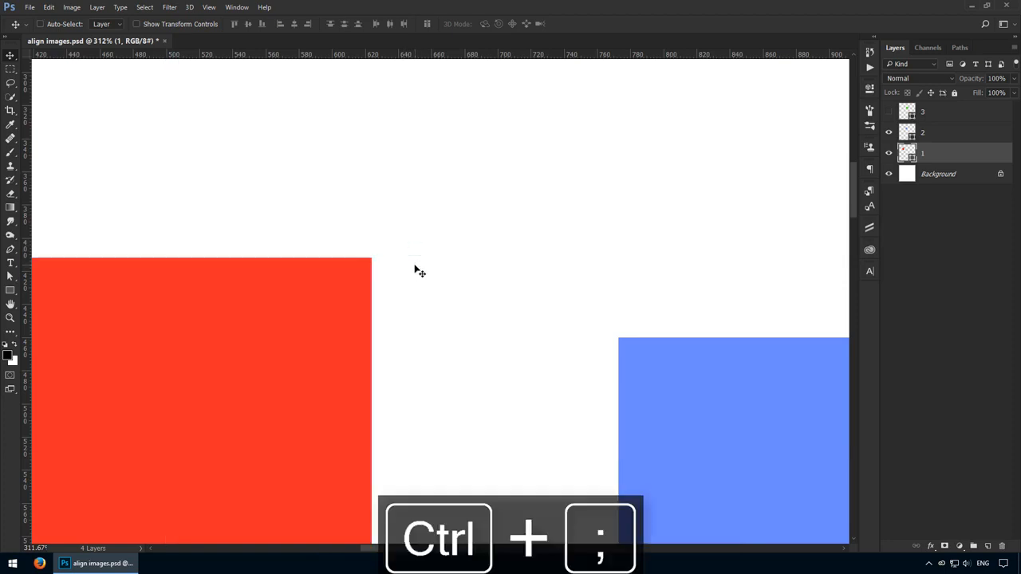
key("ctrl+semicolon")
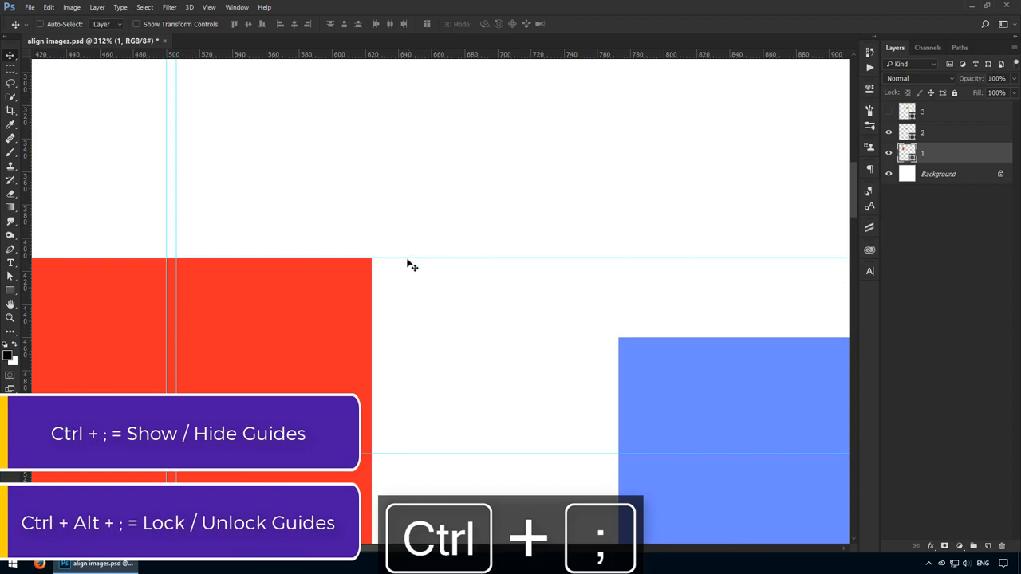
Unlock the guides and remove the horizontal guide along the red square's upper edge by moving it off the canvas.
key("ctrl+alt+semicolon")
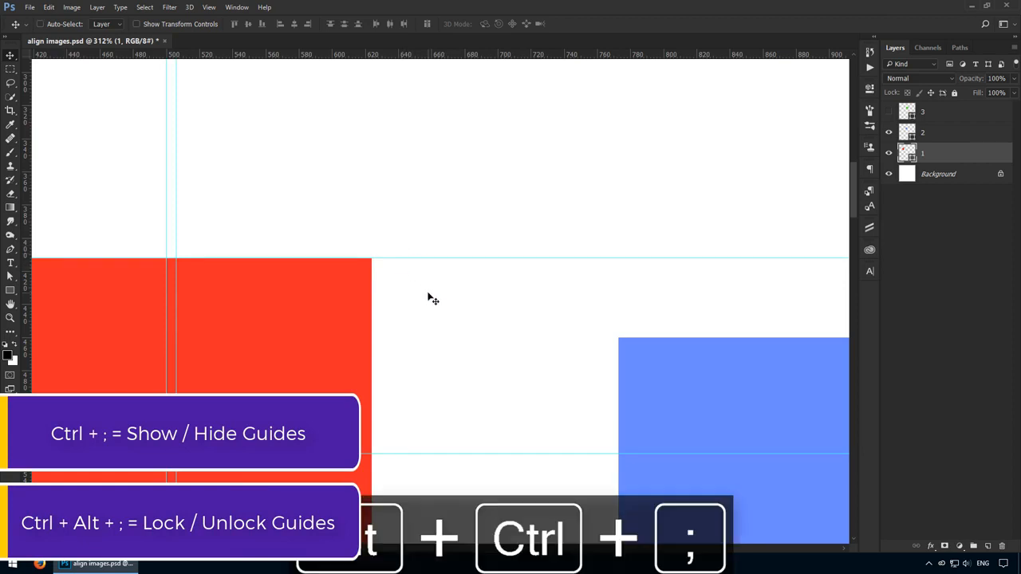
left_click_drag(474, 258, 495, 3)
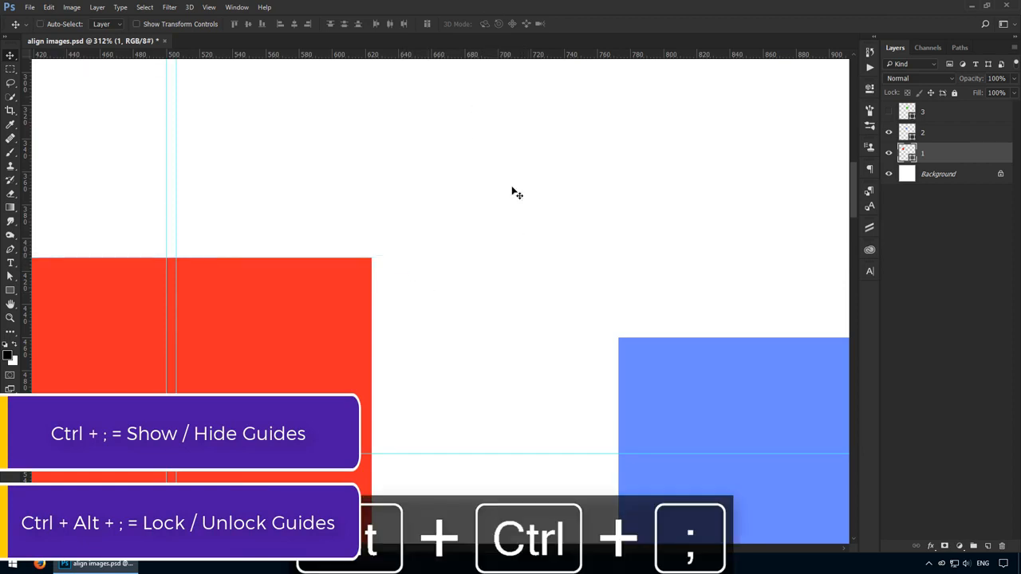
Return to 100% zoom and hide the rulers and the remaining guides.
key("ctrl+1")
left_click_drag(353, 305, 358, 306)
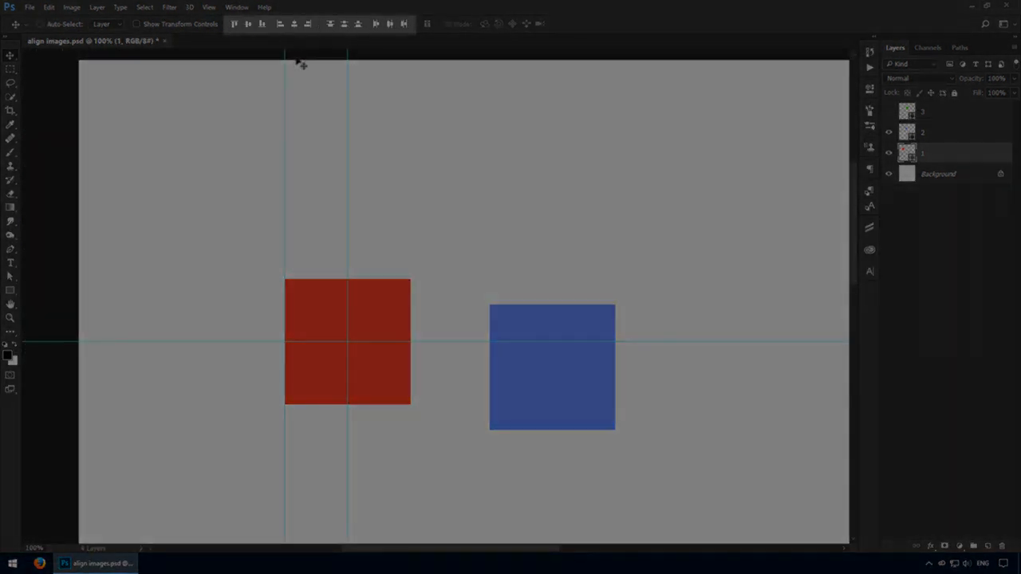
key("ctrl+semicolon")
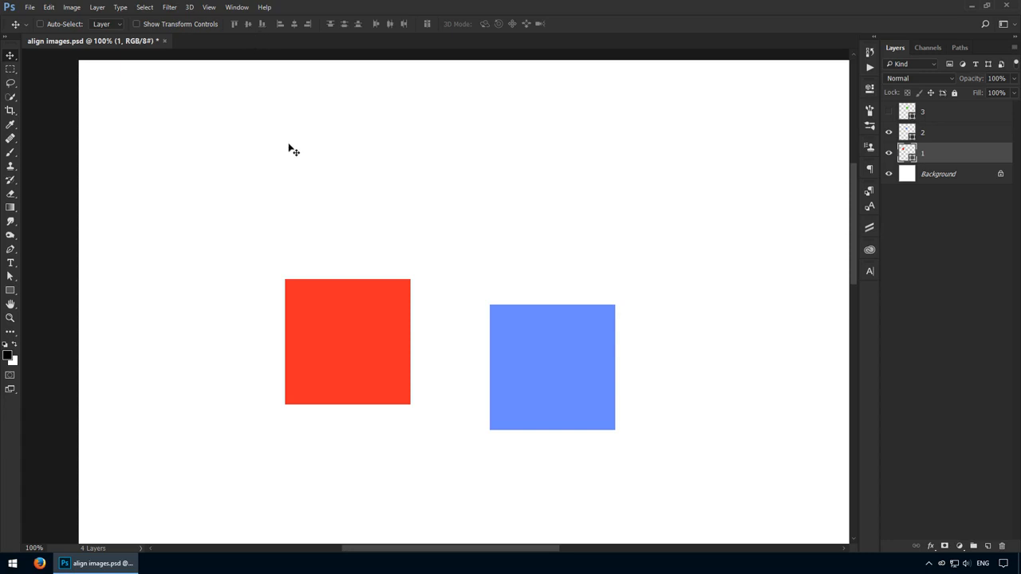
Select the whole canvas and try the red square's top, bottom and vertical-centre alignments to it, finishing with the bottom edge.
key("ctrl+a")
scroll(43, 71, "up", 1)
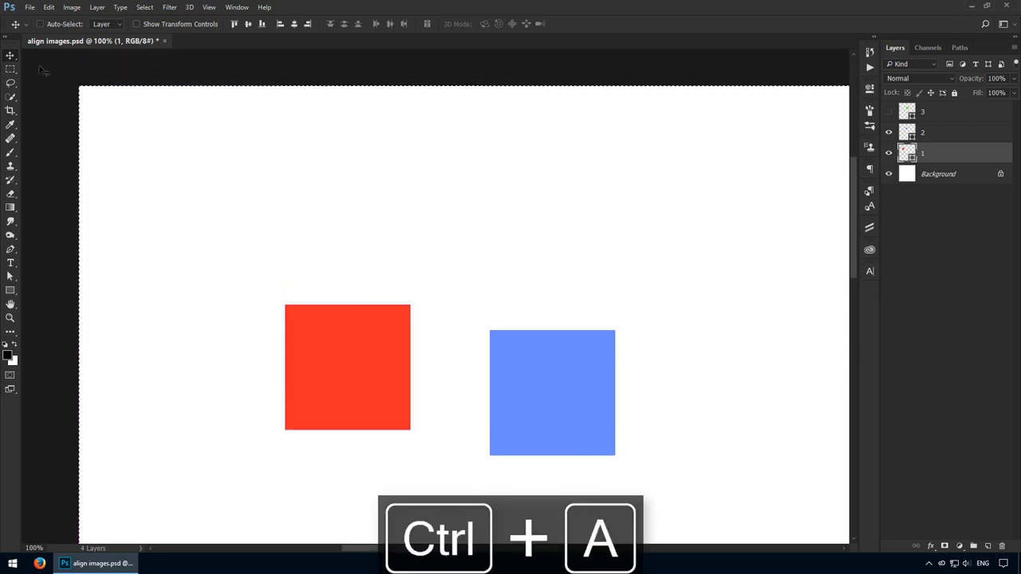
left_click_drag(539, 168, 390, 163)
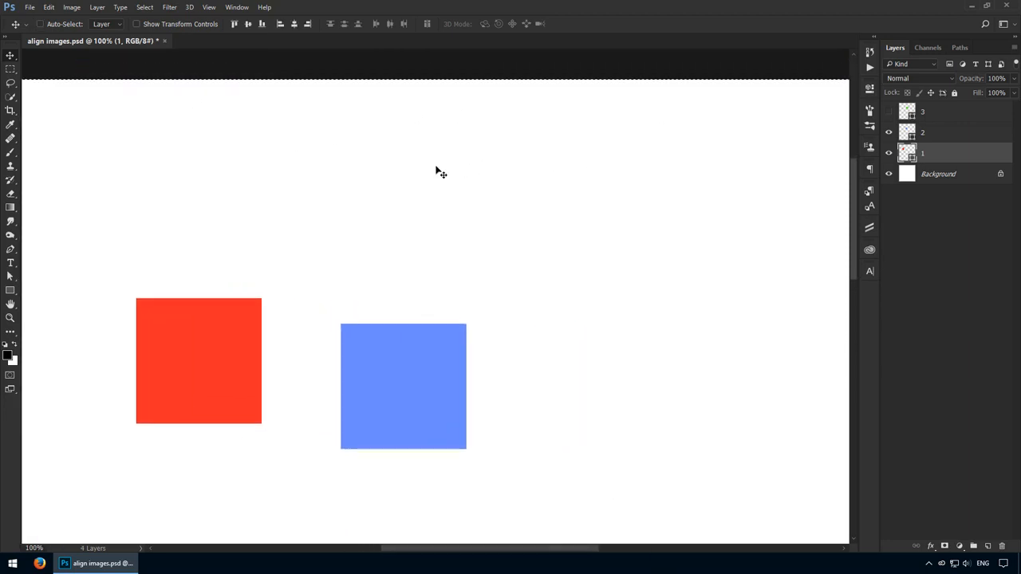
key("ctrl+0")
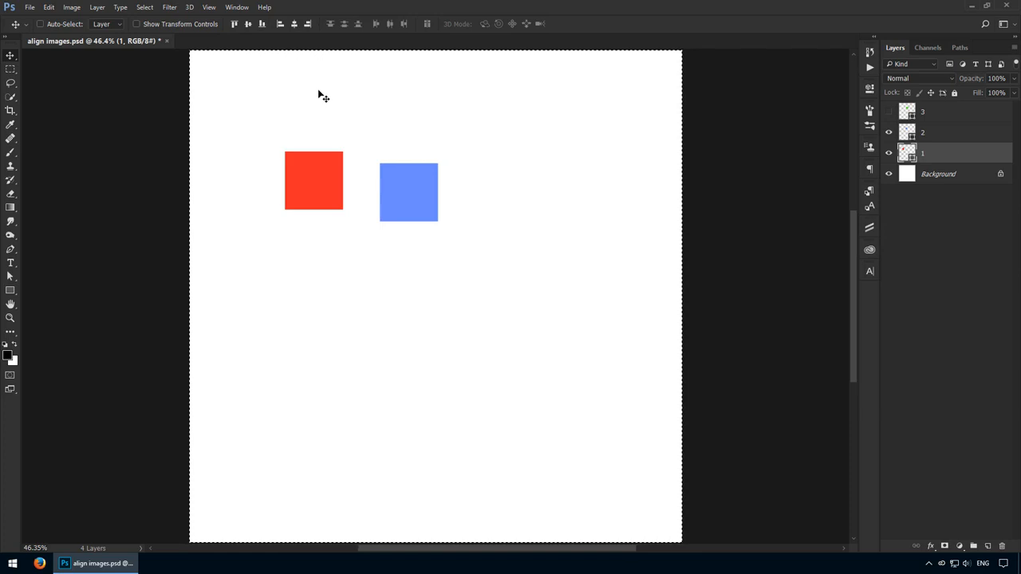
left_click(234, 25)
left_click(262, 24)
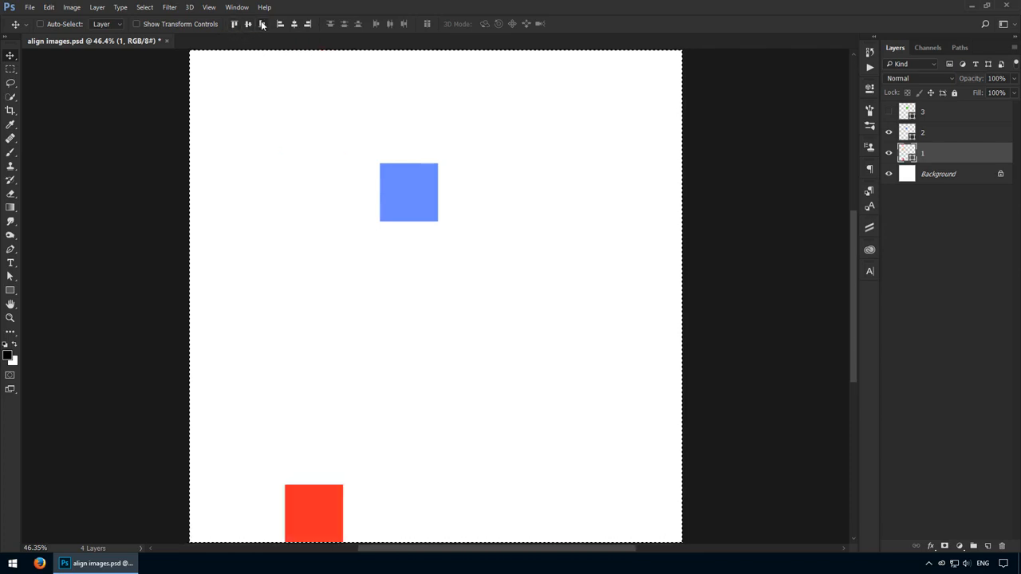
left_click(248, 24)
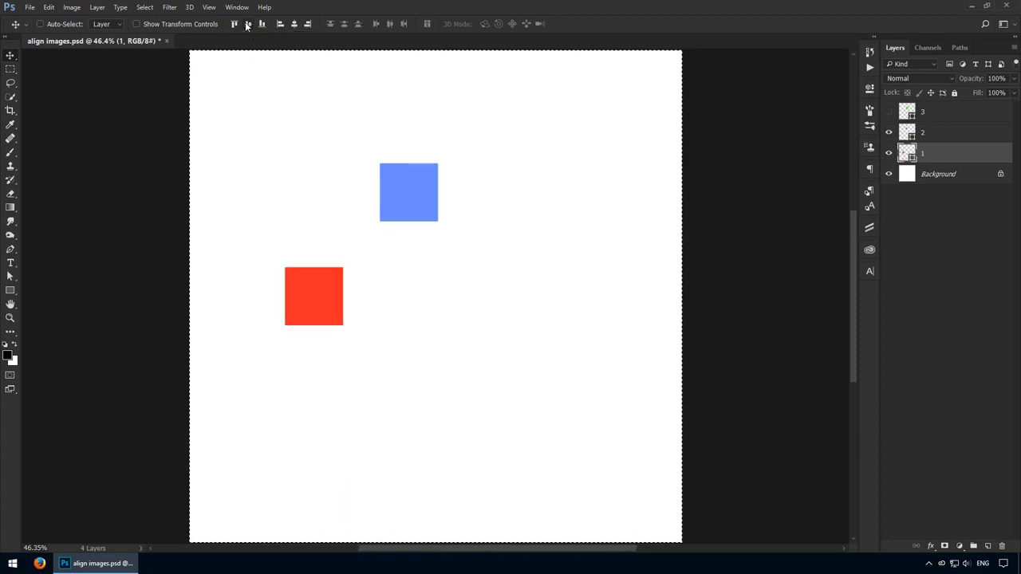
left_click(234, 25)
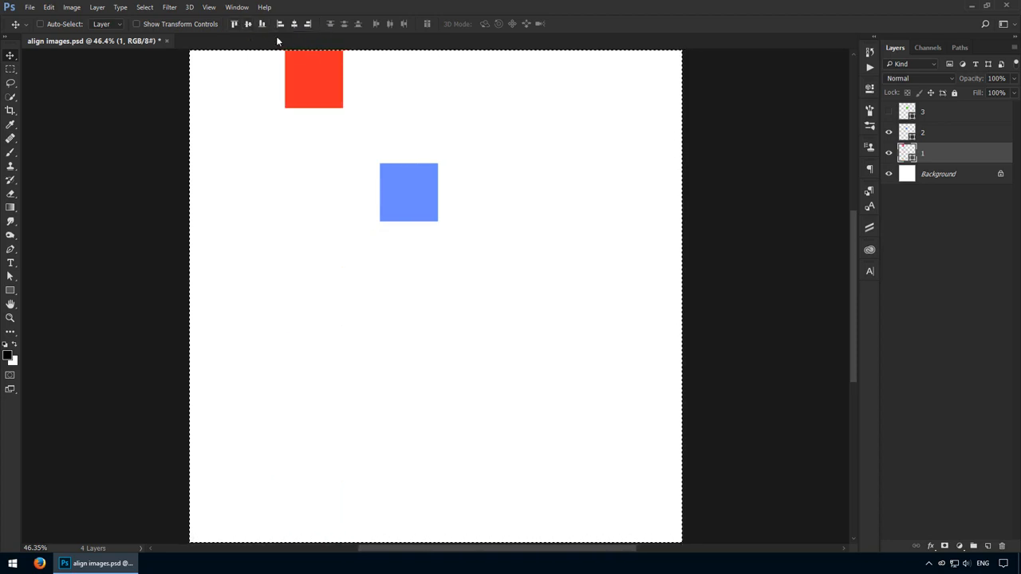
left_click(248, 24)
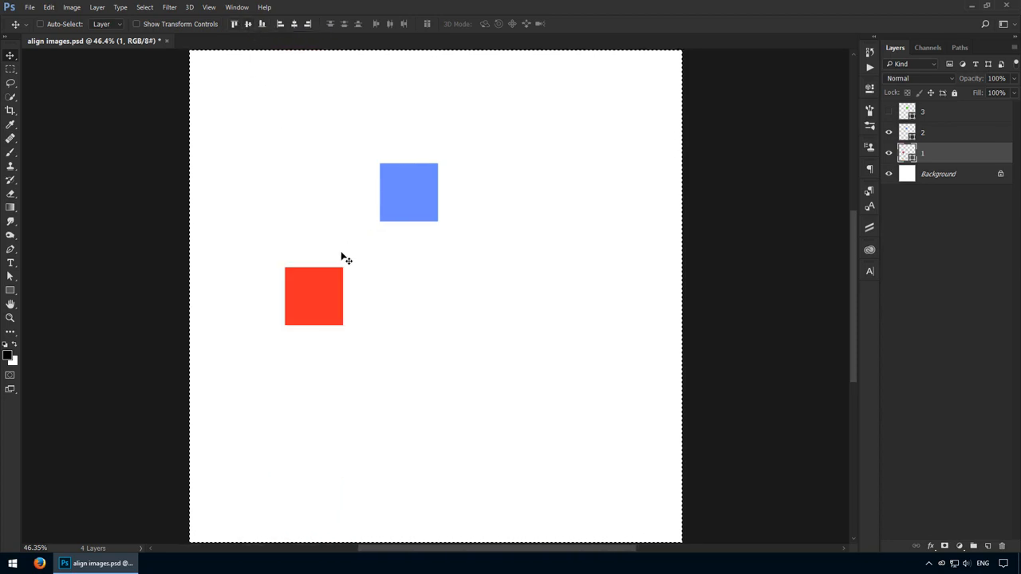
left_click(263, 24)
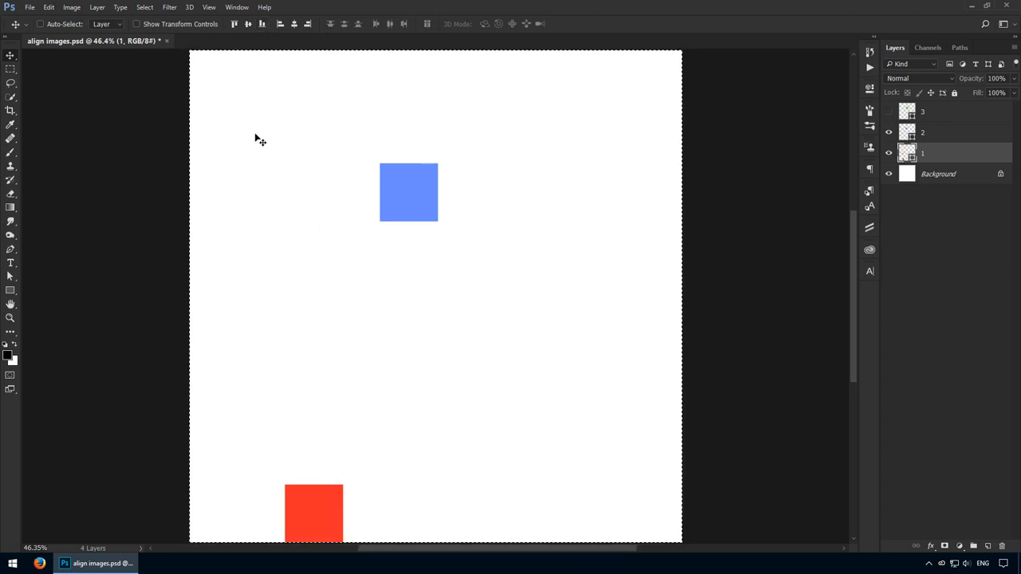
Deselect the canvas, select layers 1 and 2 together, align their top edges, and clear the layer selection.
key("ctrl+d")
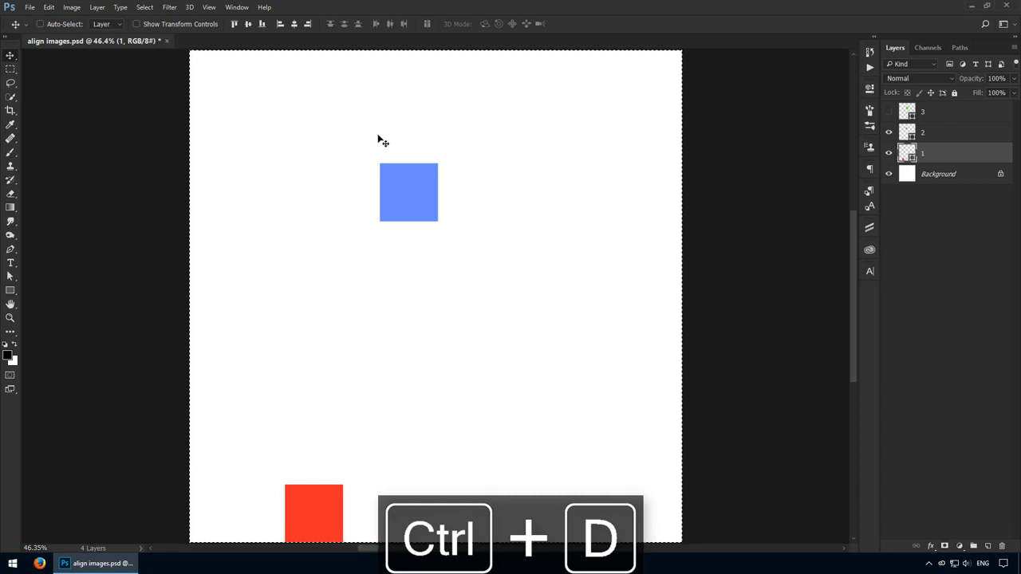
left_click(925, 133, "ctrl")
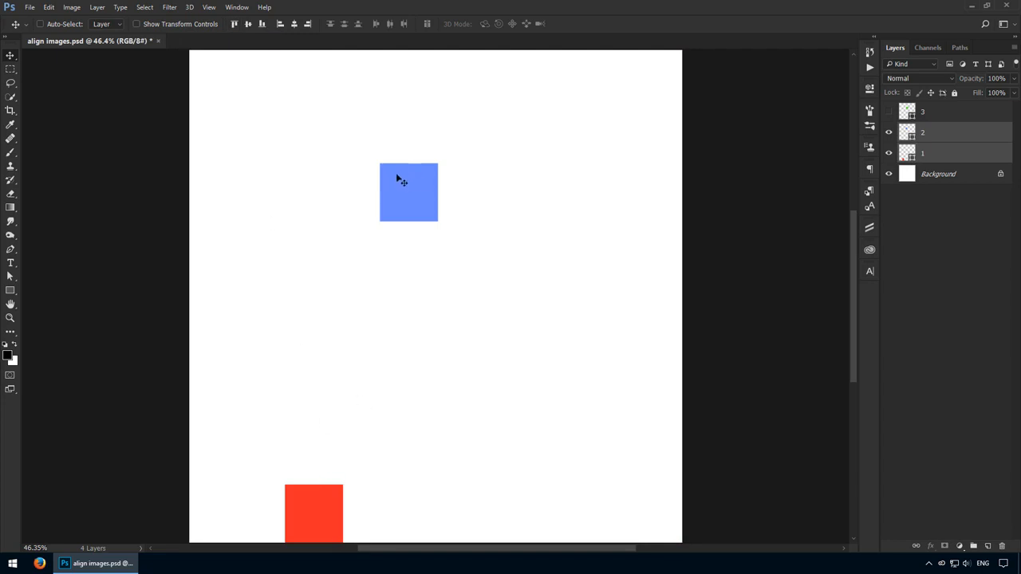
left_click(234, 28)
left_click(412, 270, "ctrl")
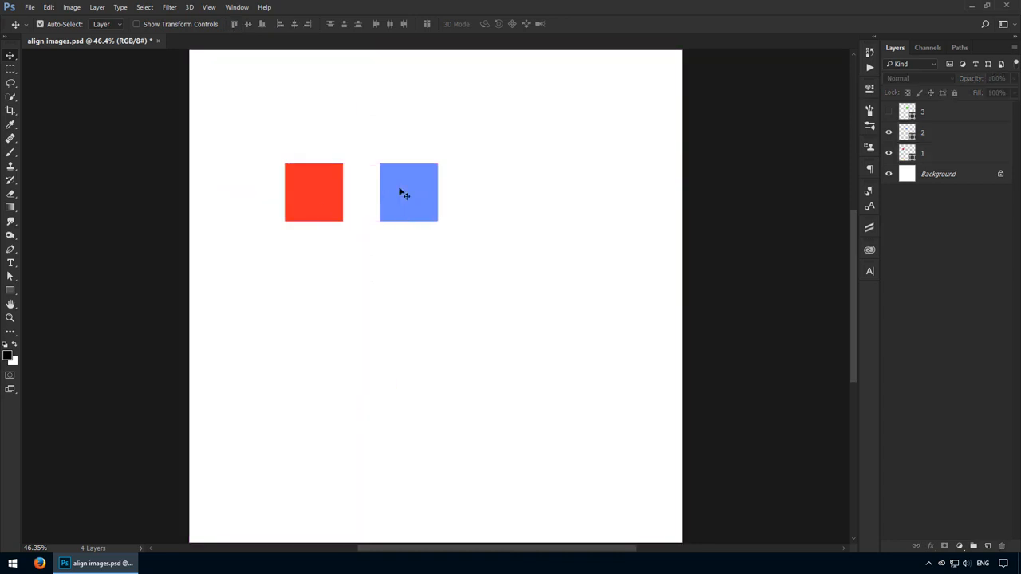
Move the blue square down below the red one, select both squares, and align their bottom edges.
left_click_drag(404, 194, 416, 402)
left_click(328, 196, "ctrl+shift")
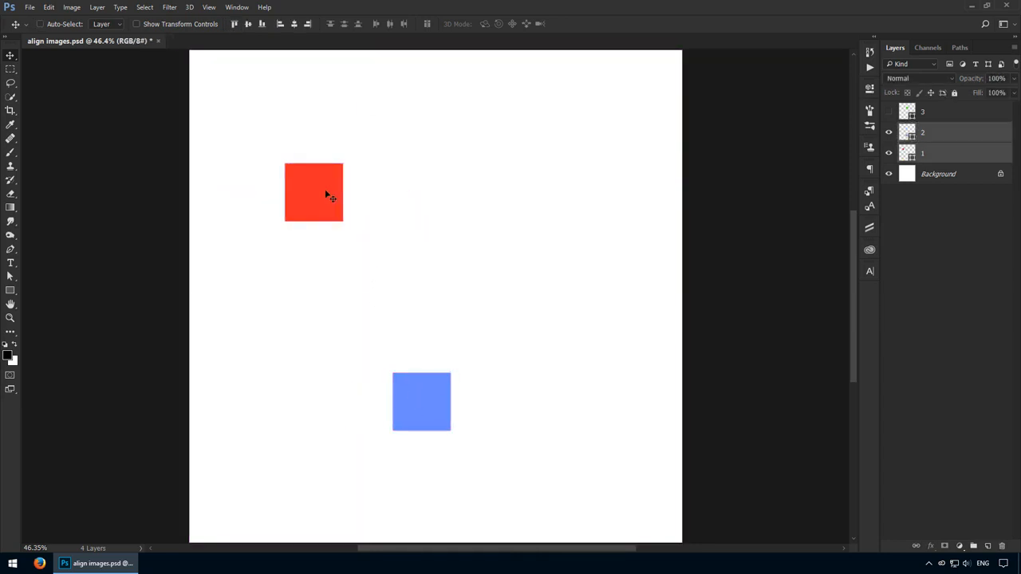
left_click(258, 27)
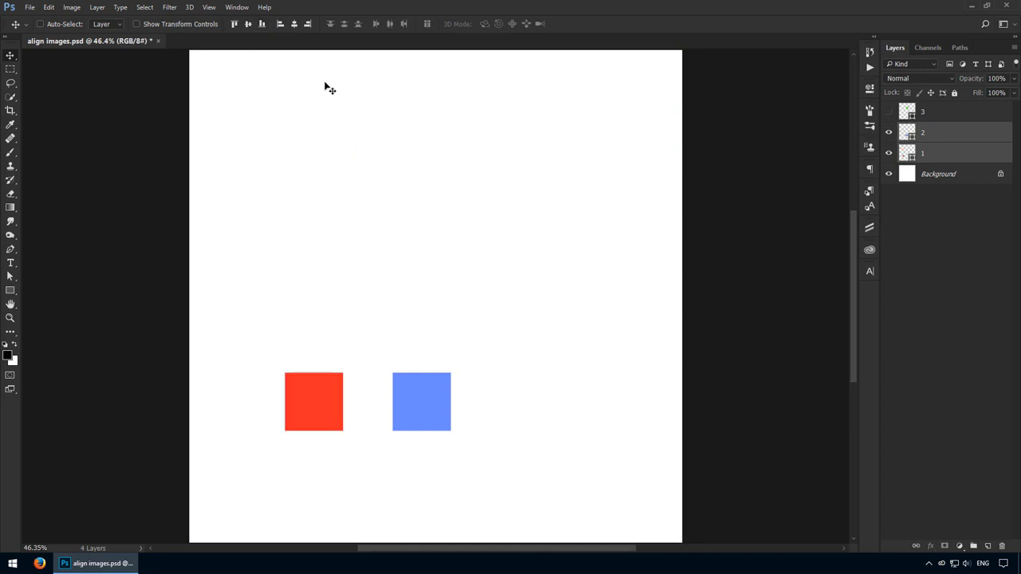
Move the blue square up and the red square slightly down, select both, and align their vertical centres.
left_click_drag(437, 392, 422, 251)
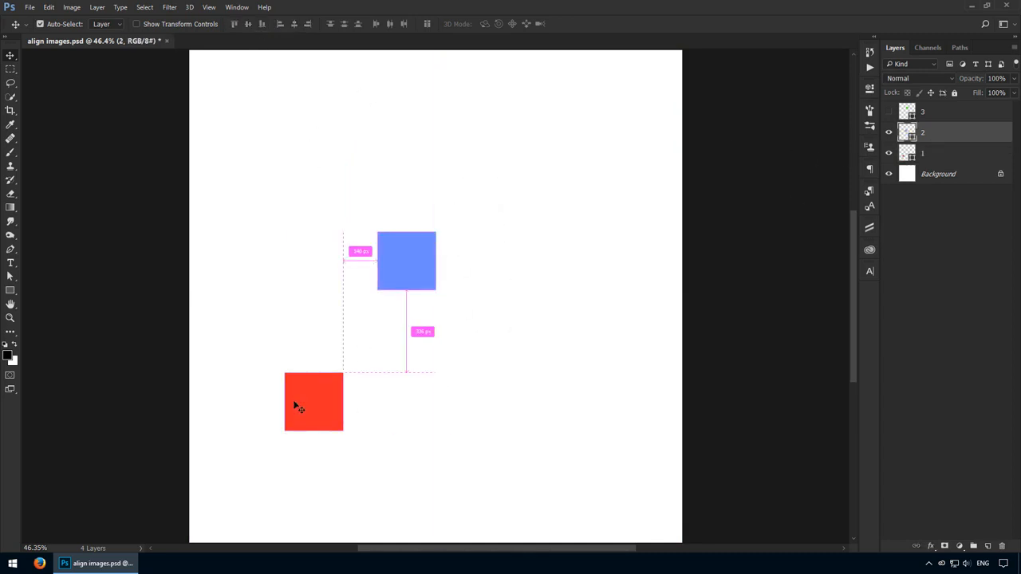
left_click_drag(310, 390, 304, 403)
left_click(407, 273, "shift")
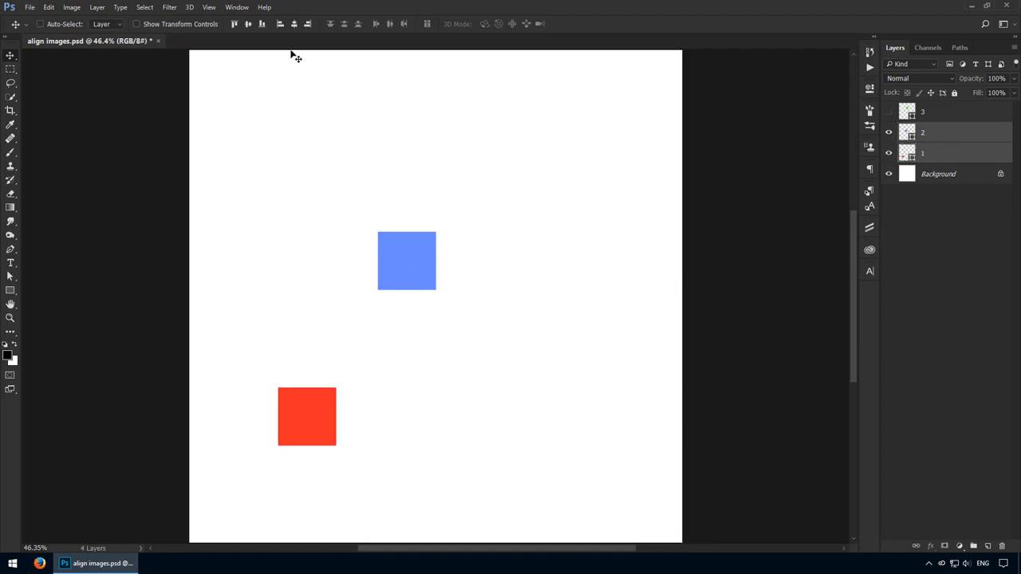
left_click(248, 25)
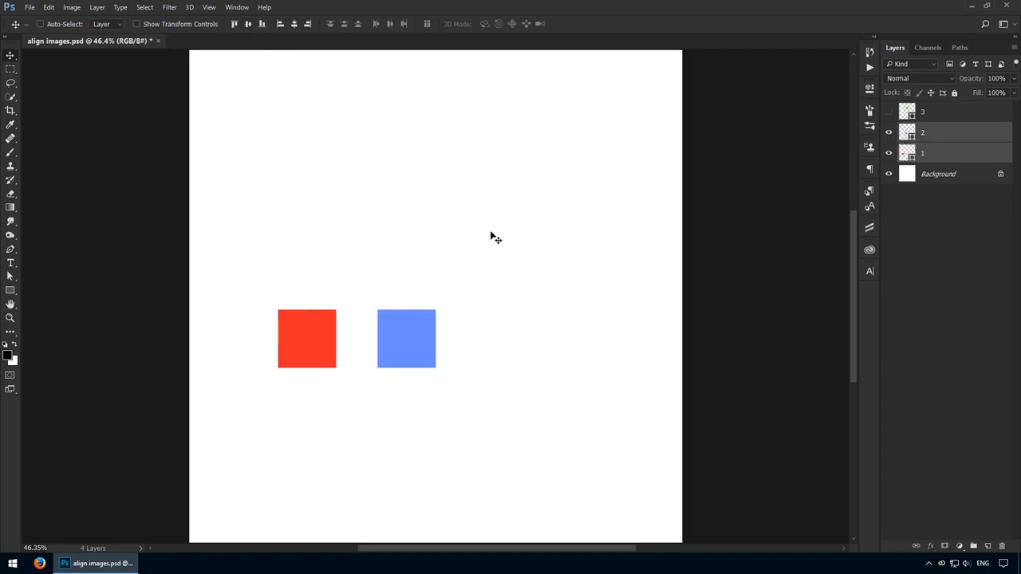
Raise only the blue square, select it with the red one, realign both on their vertical centres, and deselect.
left_click_drag(419, 341, 419, 215)
left_click(313, 346, "shift")
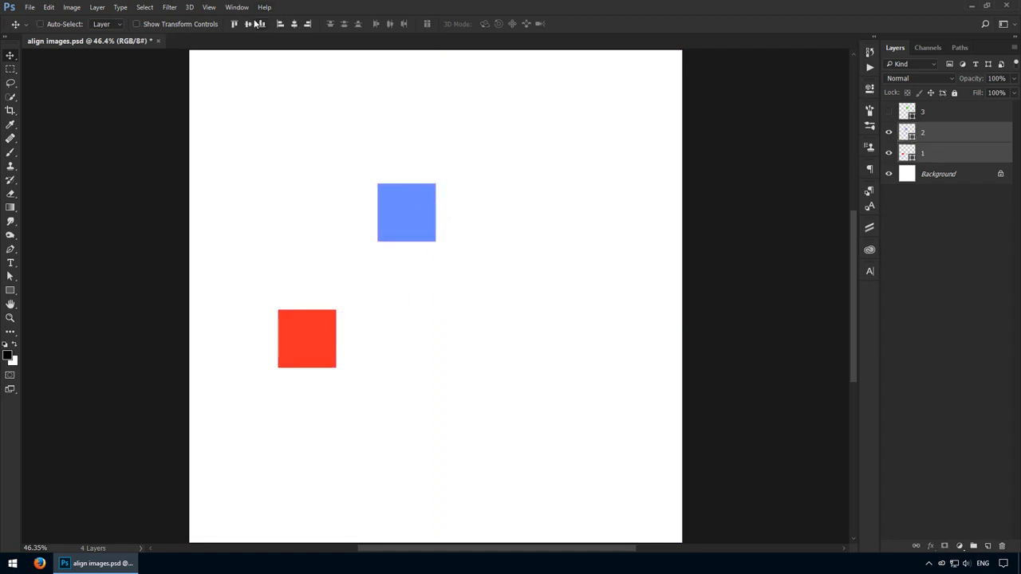
left_click(248, 24)
left_click(454, 392)
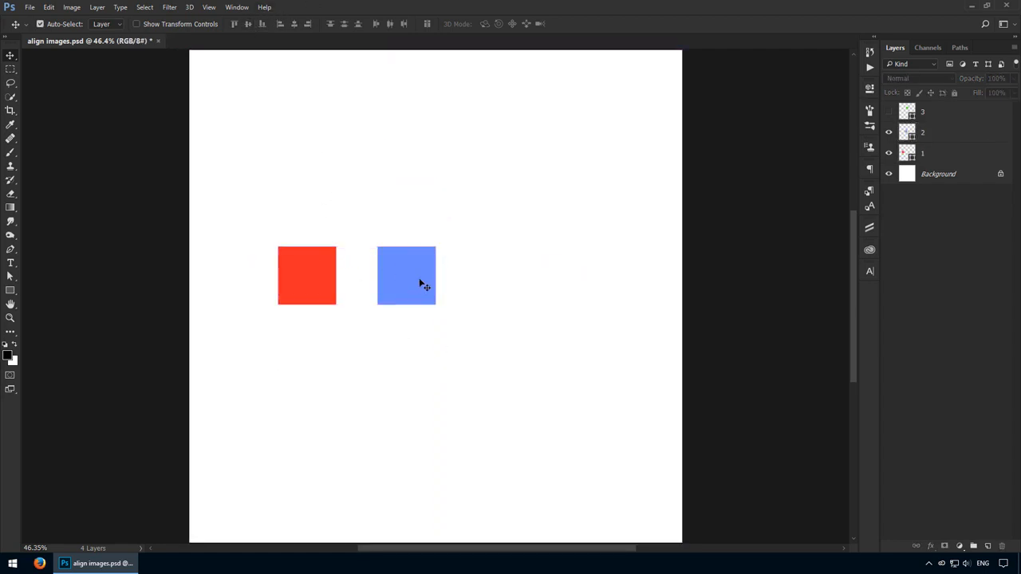
Offset the blue square above the red one, show and select layer 3, and move its green square up above the blue one.
left_click_drag(411, 266, 512, 284)
left_click(889, 110)
left_click(929, 112)
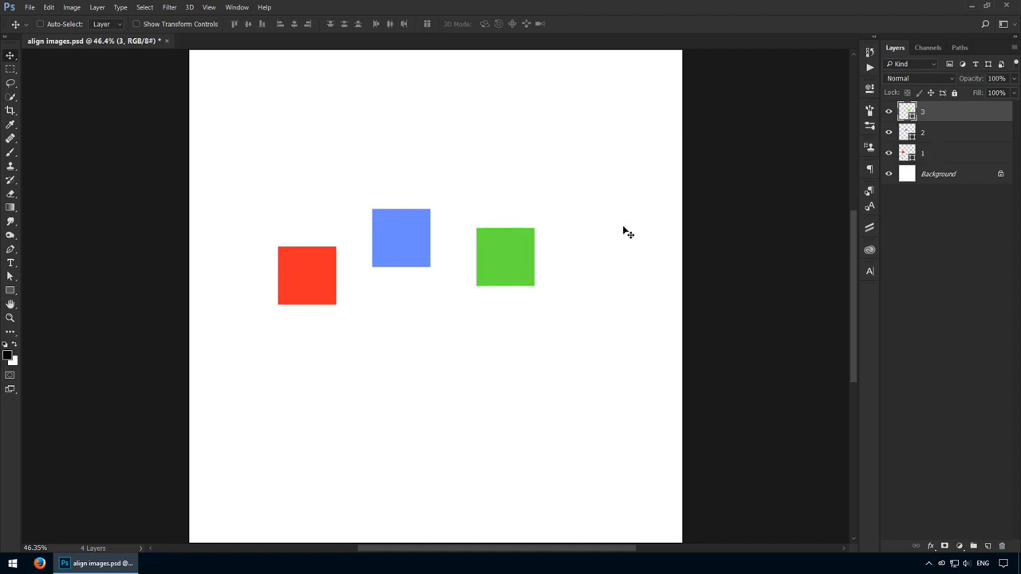
left_click_drag(556, 246, 564, 108)
Select layers 1, 2 and 3, distribute them by vertical centres, and check the blue square's spacing to its neighbours.
left_click(930, 153, "shift")
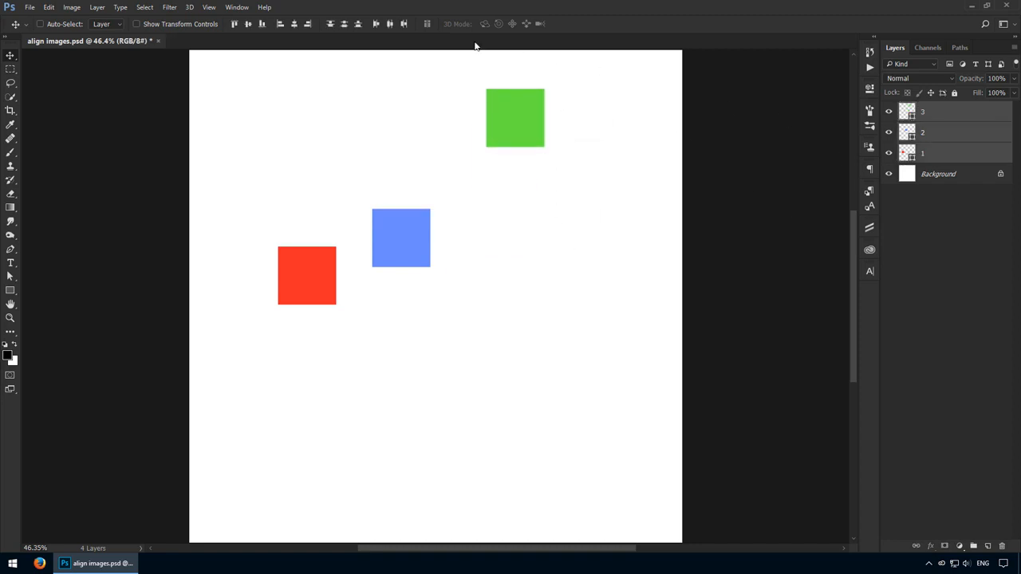
left_click(344, 27)
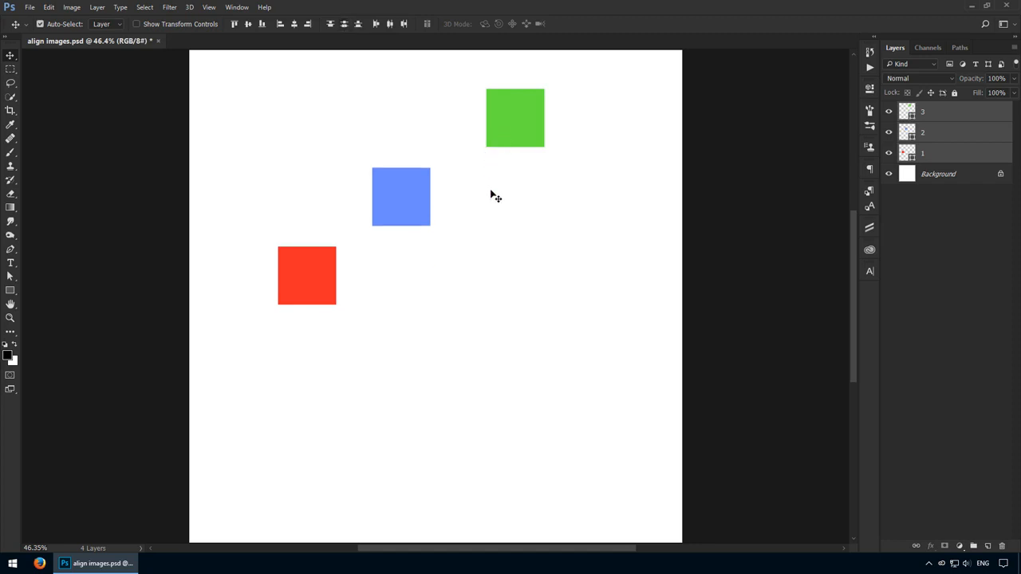
left_click(429, 187, "ctrl")
mouse_move(506, 139)
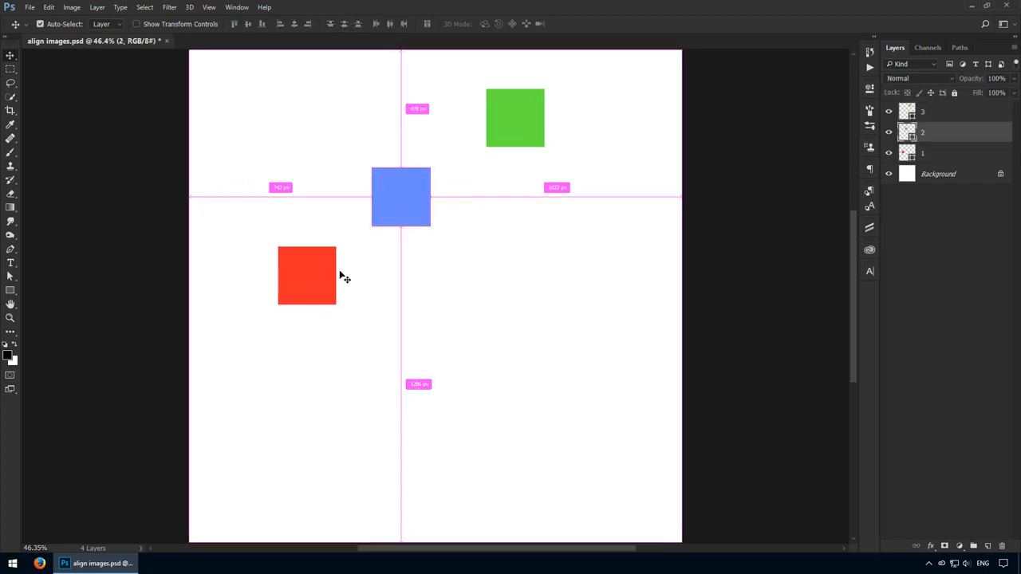
mouse_move(325, 298)
mouse_move(508, 115)
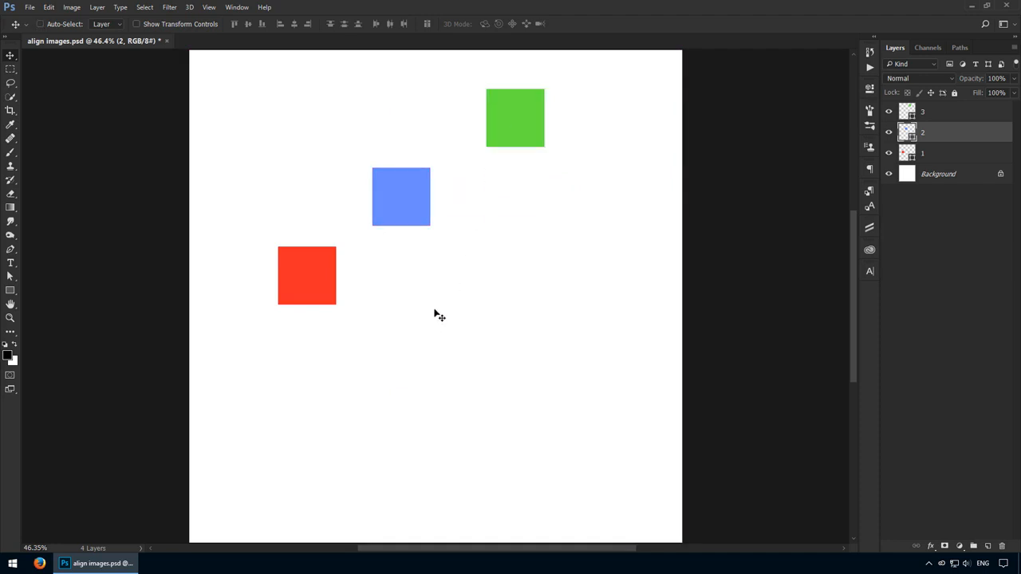
Move the green square about 169 px left and 523 px down, select all three squares, and distribute their horizontal centres.
left_click_drag(500, 119, 464, 259)
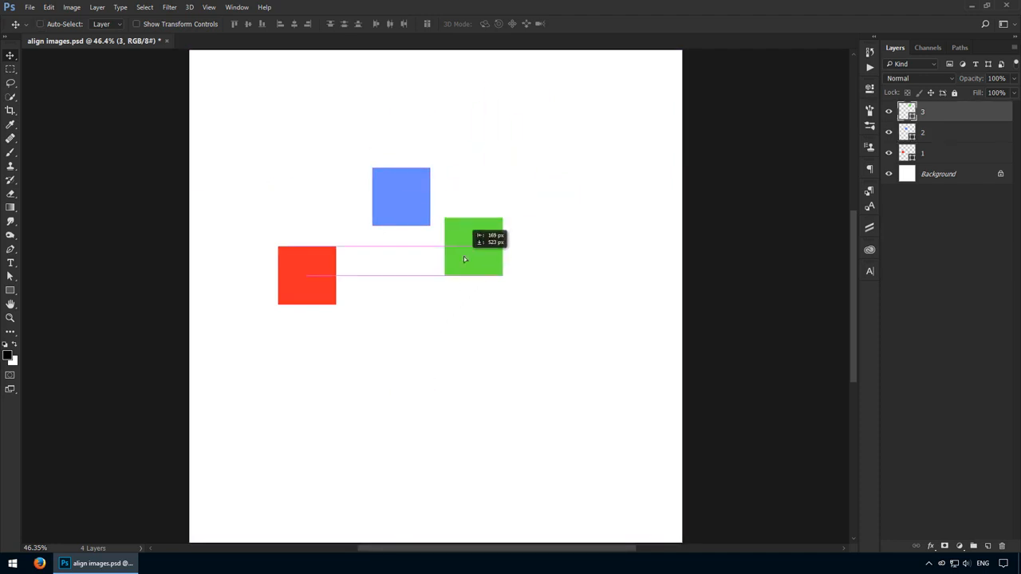
left_click(392, 210, "ctrl+shift")
left_click(312, 280, "ctrl+shift")
left_click(389, 24)
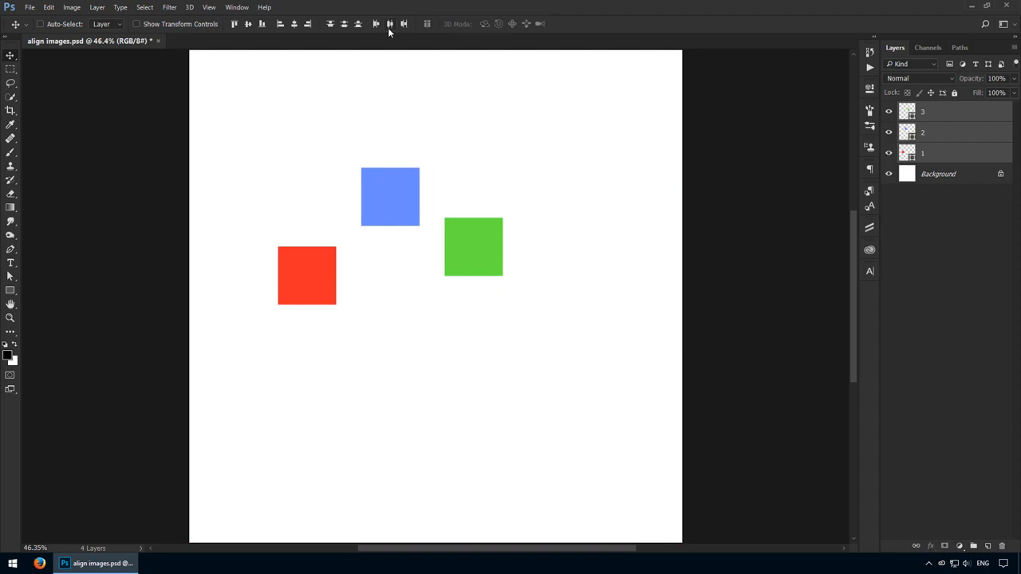
Move the blue and red squares up and to the left, select all three squares, and distribute their horizontal centres again.
key("ctrl")
left_click(394, 206, "ctrl")
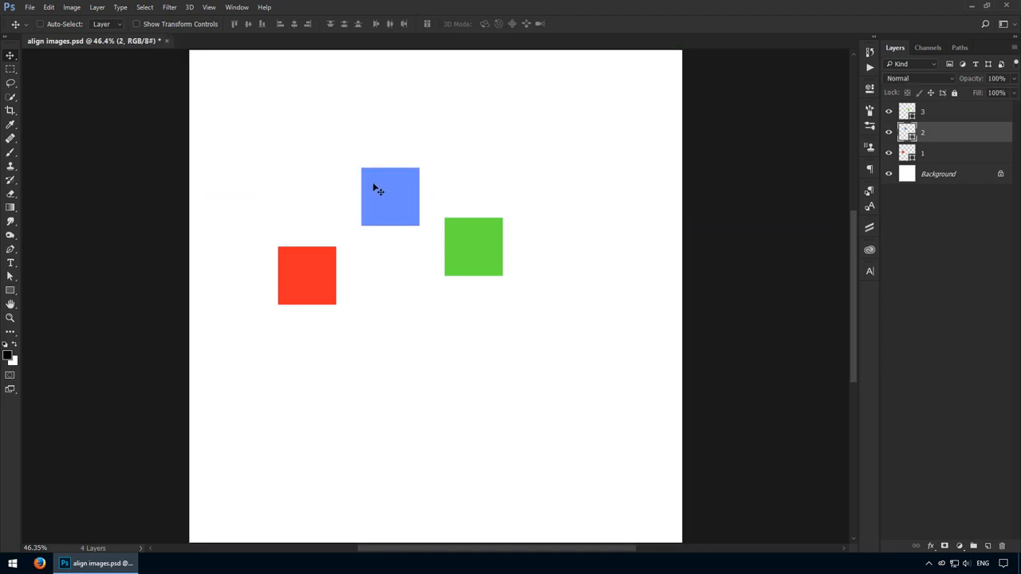
left_click_drag(374, 187, 345, 141)
left_click_drag(286, 274, 236, 215)
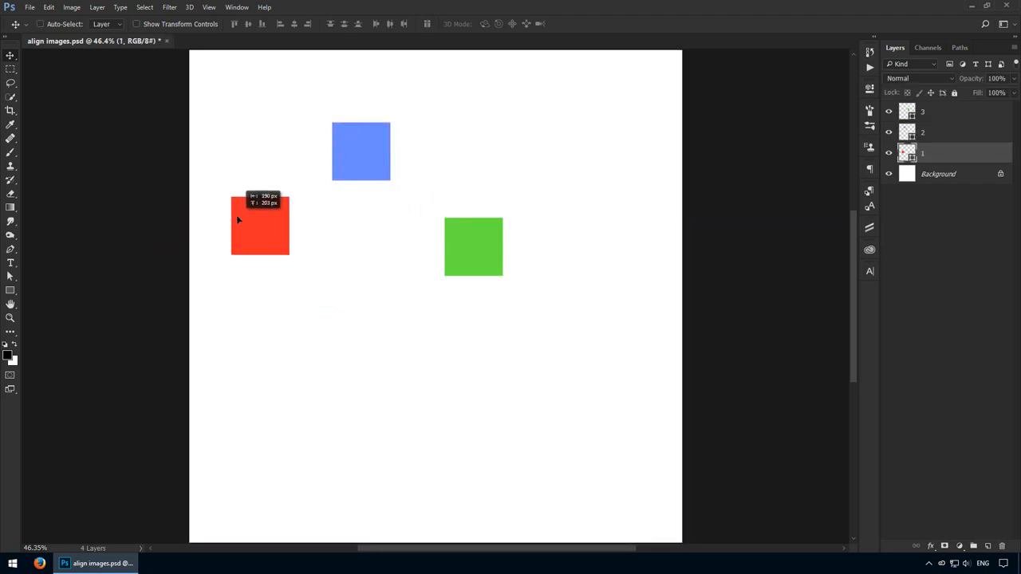
left_click(365, 157, "ctrl+shift")
left_click(466, 243, "ctrl+shift")
left_click(390, 24)
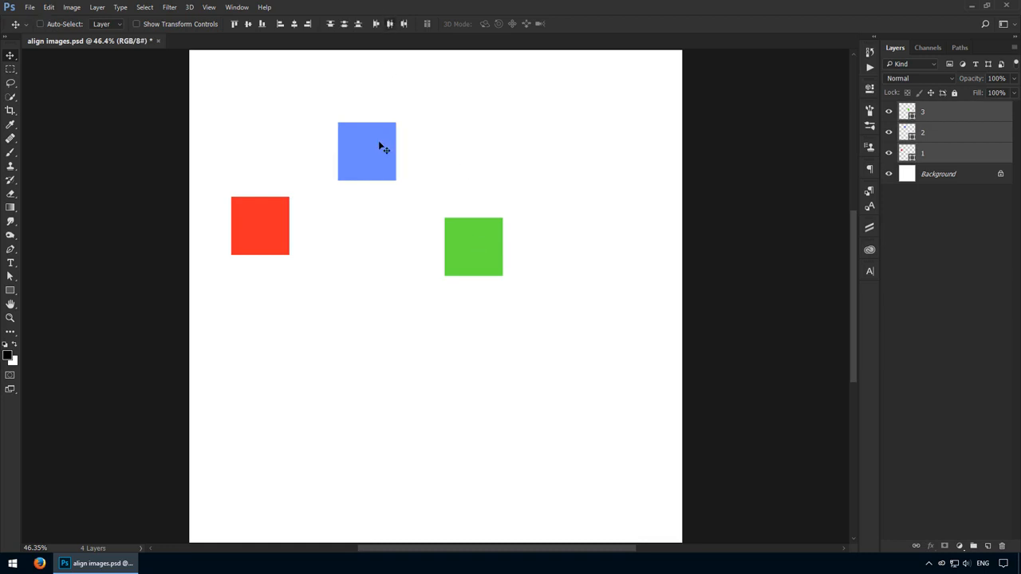
Select the blue square on its own and examine its distances to the green and red squares.
left_click(399, 341, "ctrl")
left_click(464, 244, "ctrl")
left_click(377, 162, "ctrl")
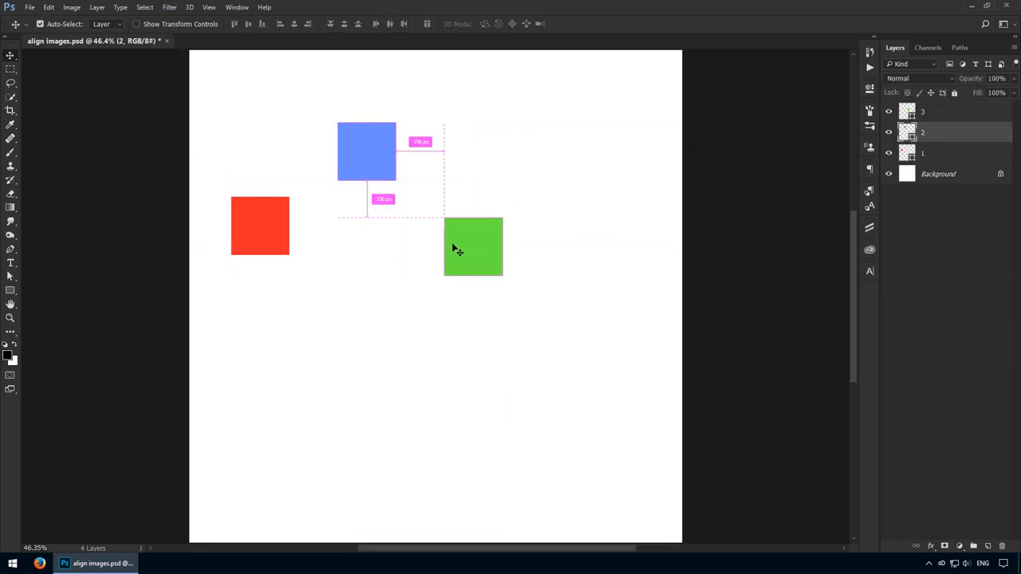
mouse_move(285, 227)
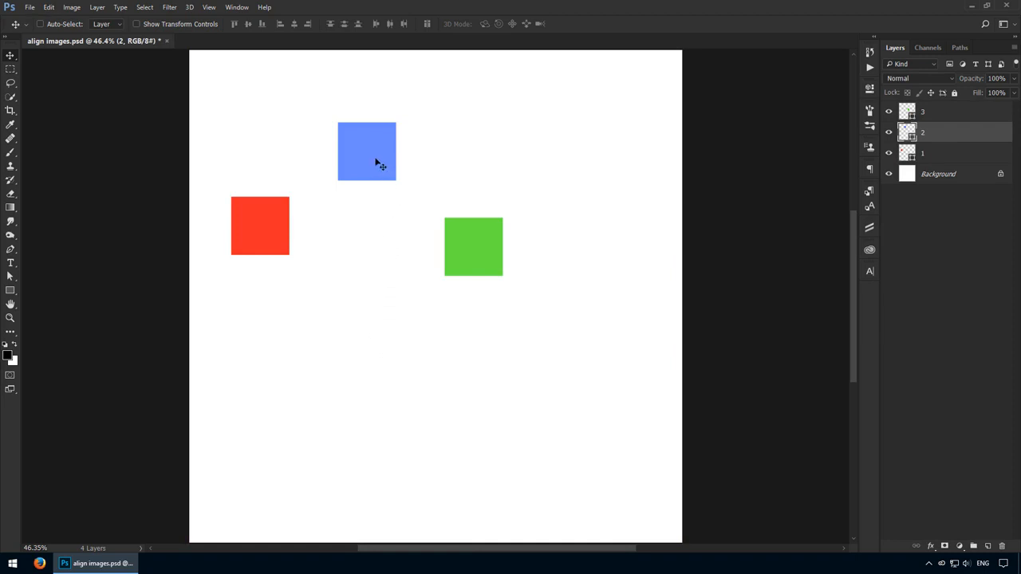
key("ctrl")
mouse_move(455, 229)
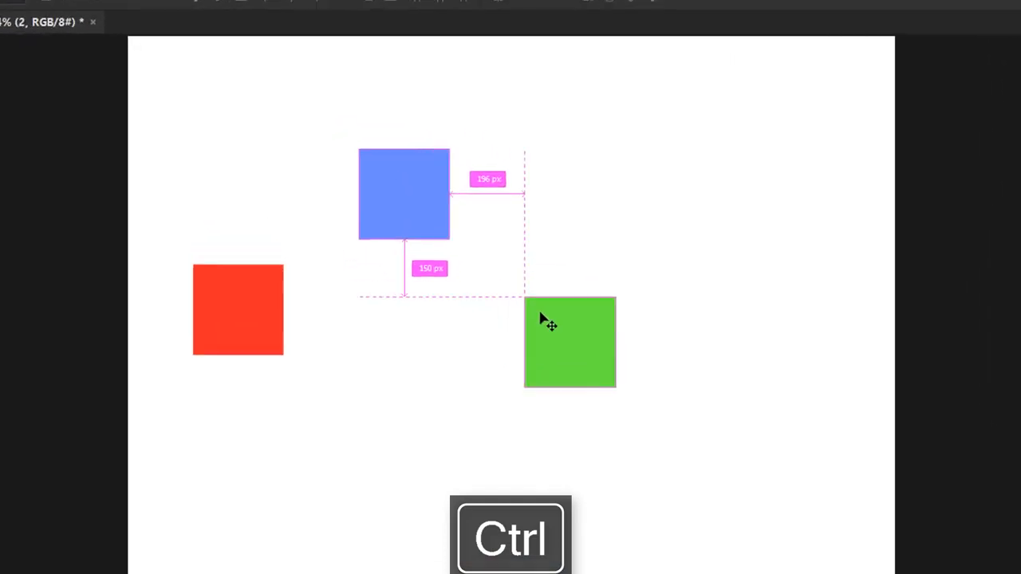
Move the green square level with the blue one at a gap of about 78 px, and check its distances to the canvas edges.
left_click_drag(540, 314, 512, 190)
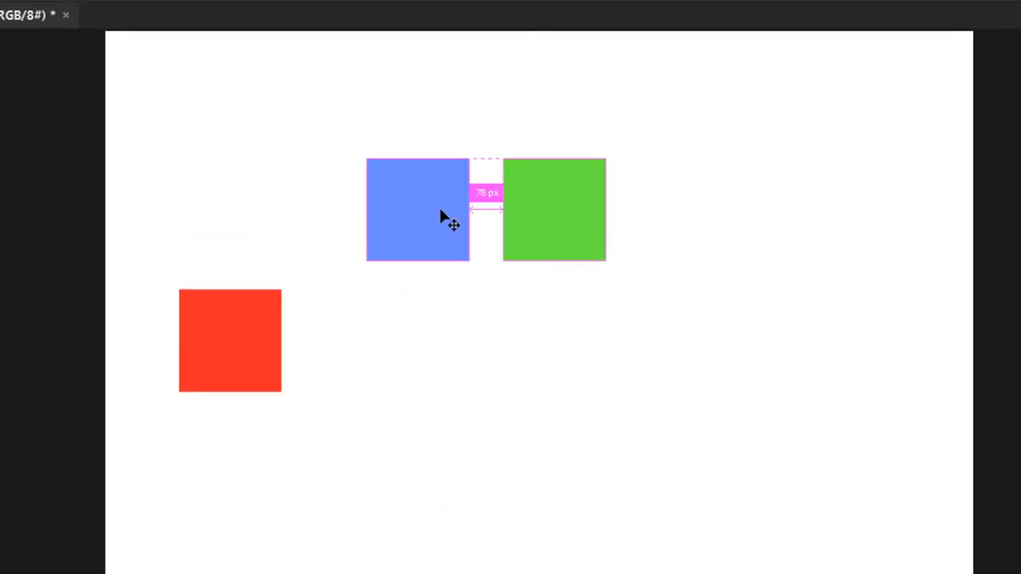
mouse_move(204, 184)
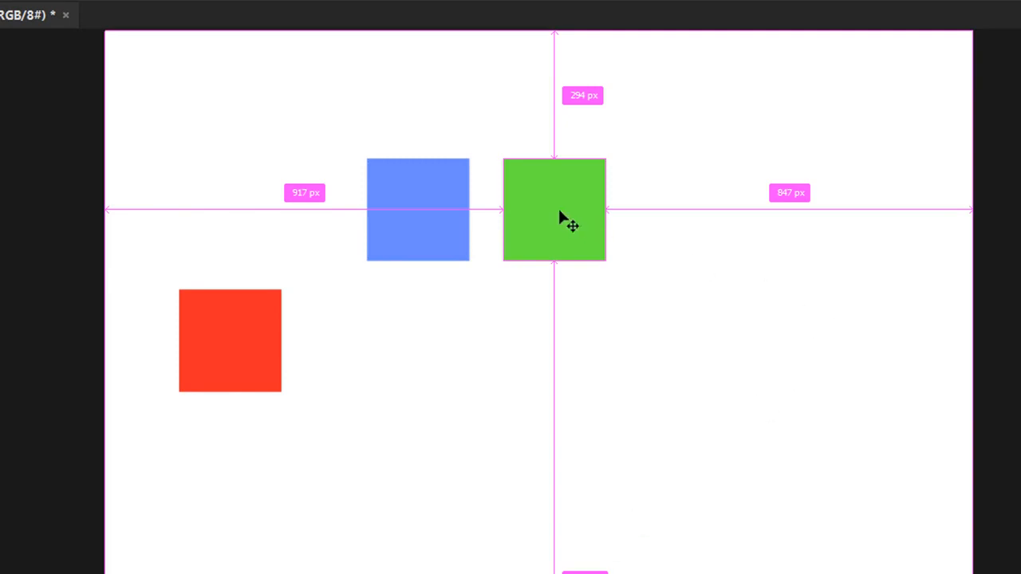
mouse_move(431, 195)
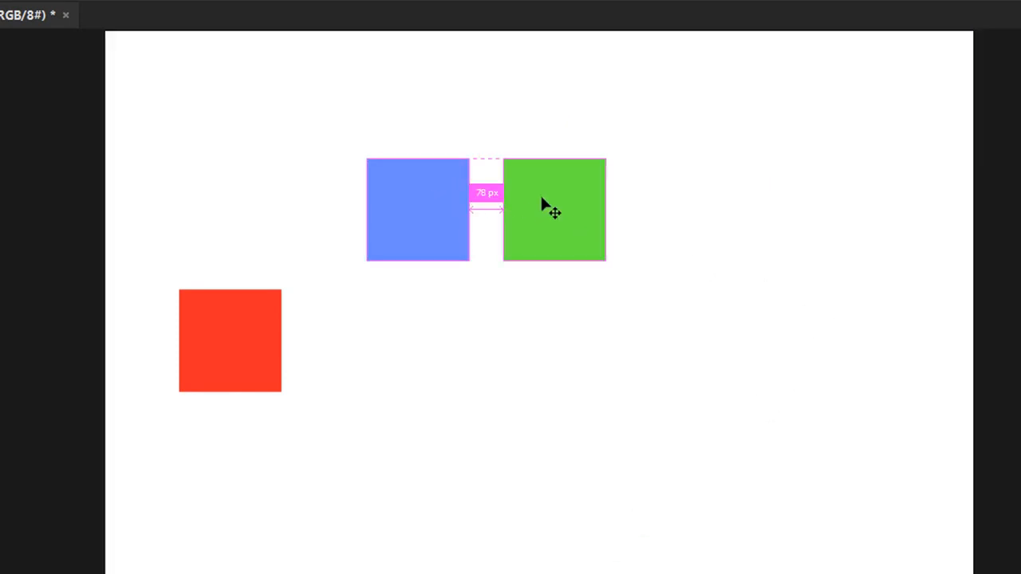
Move the green square away from the blue one and back level with it, leaving a gap of about 100 px.
left_click_drag(548, 205, 637, 203)
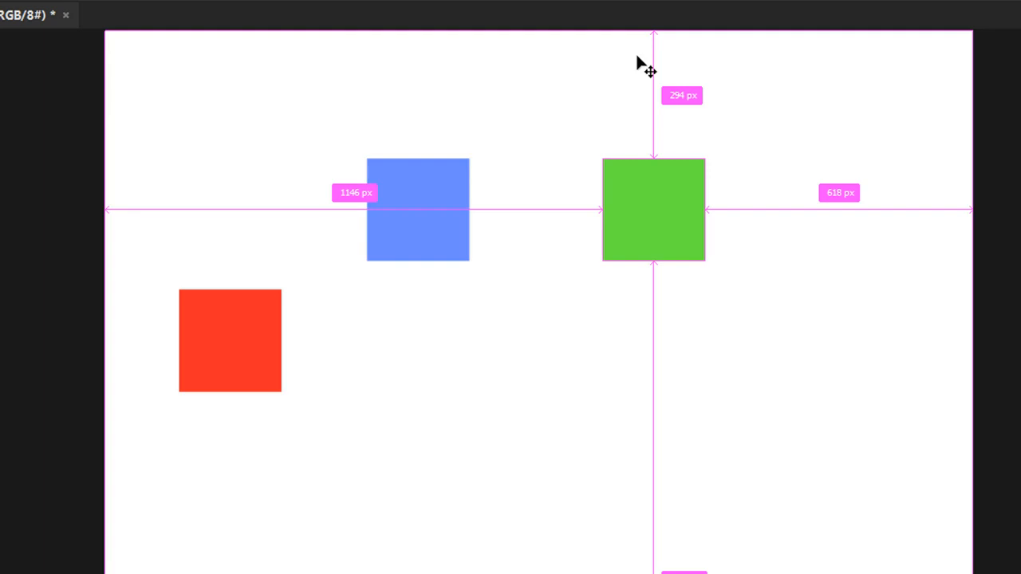
left_click_drag(663, 216, 497, 420)
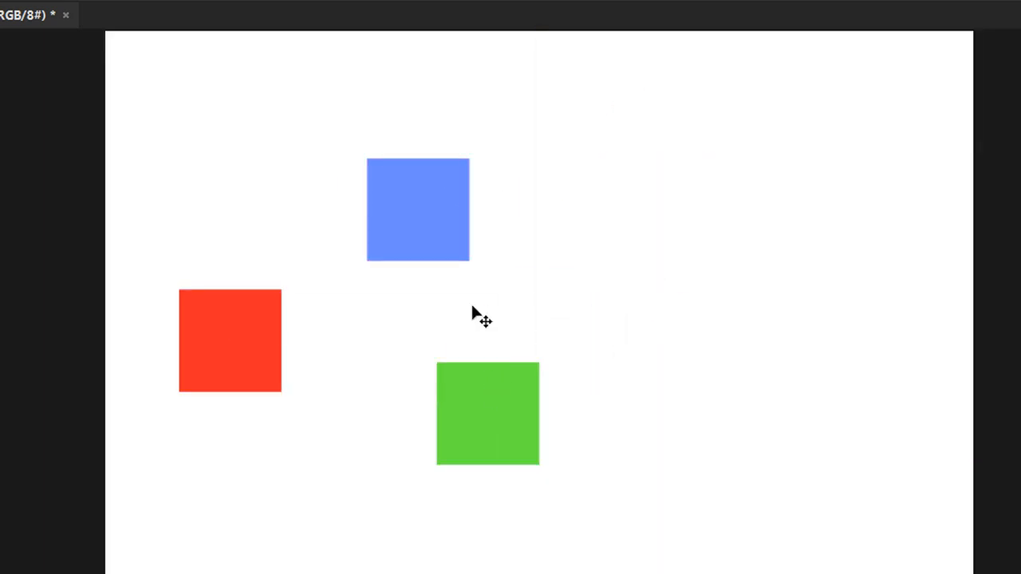
mouse_move(461, 235)
left_click_drag(471, 401, 540, 177)
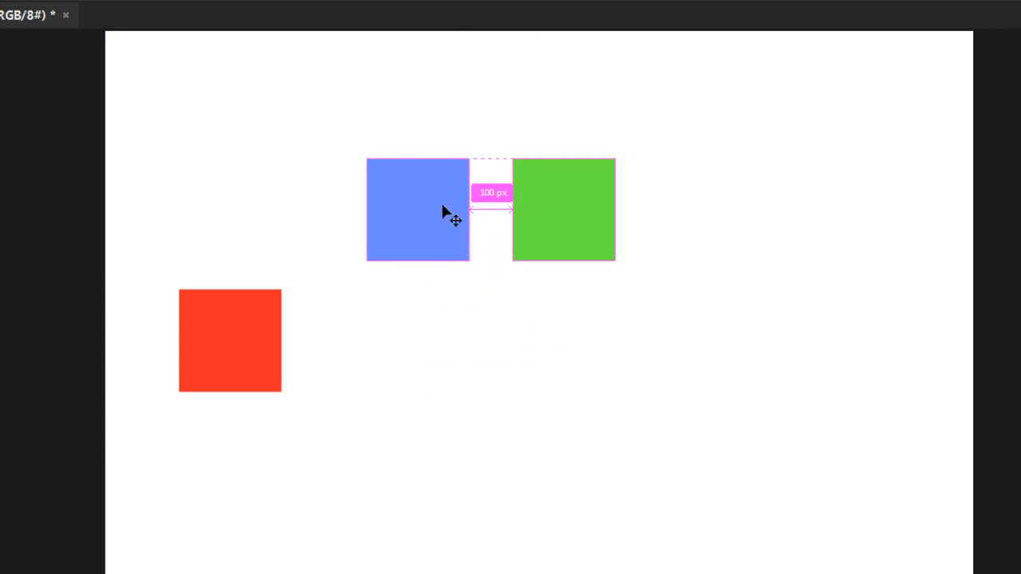
Check the green square's distances to the red square and canvas, and move it level with the red square, about 679 px apart.
mouse_move(273, 337)
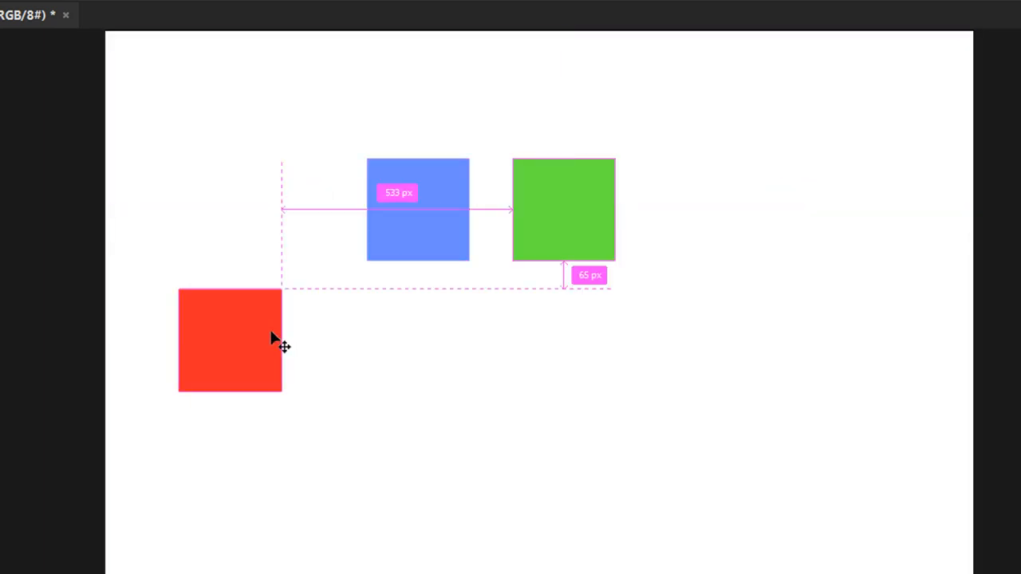
mouse_move(155, 215)
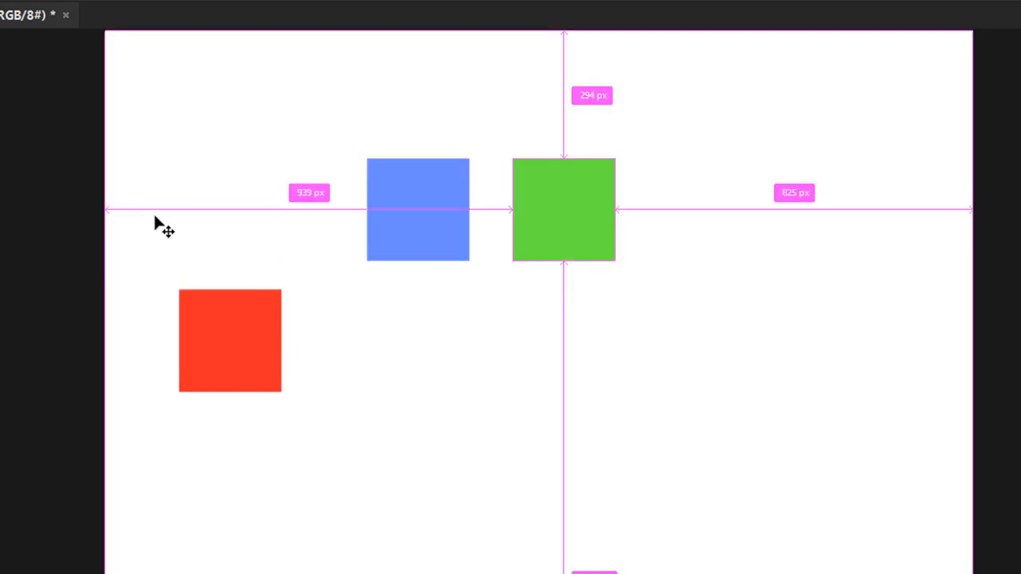
left_click_drag(487, 246, 550, 384)
mouse_move(248, 335)
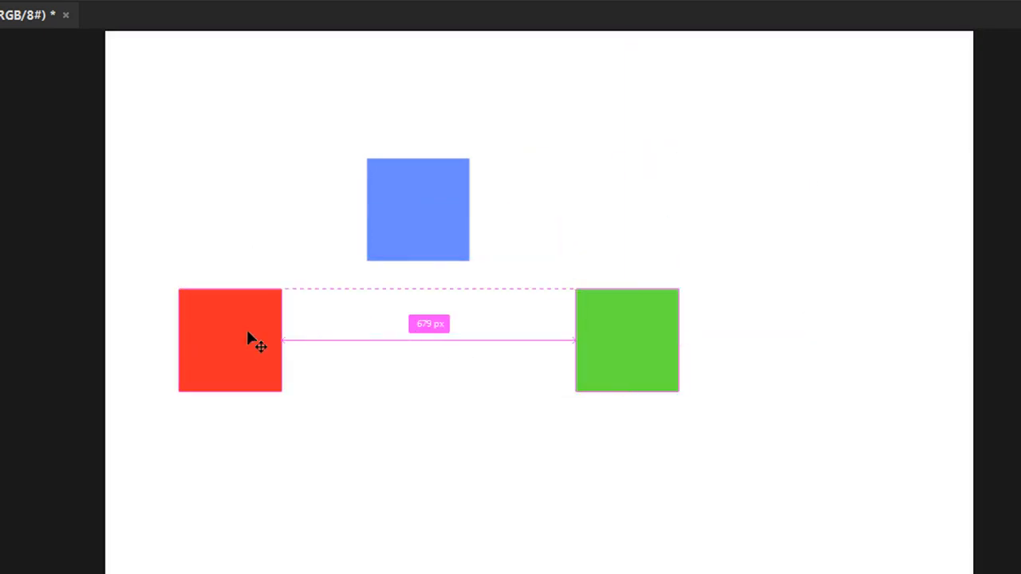
mouse_move(136, 335)
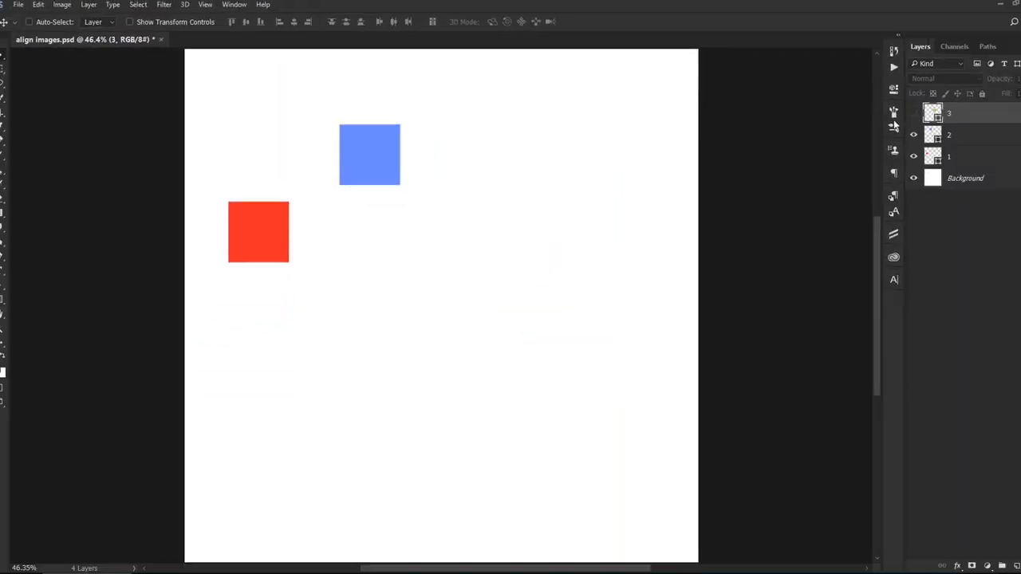
With layer 3 hidden, measure from the blue square to the red one, and move the red square partly beneath the blue one.
left_click(384, 151, "ctrl")
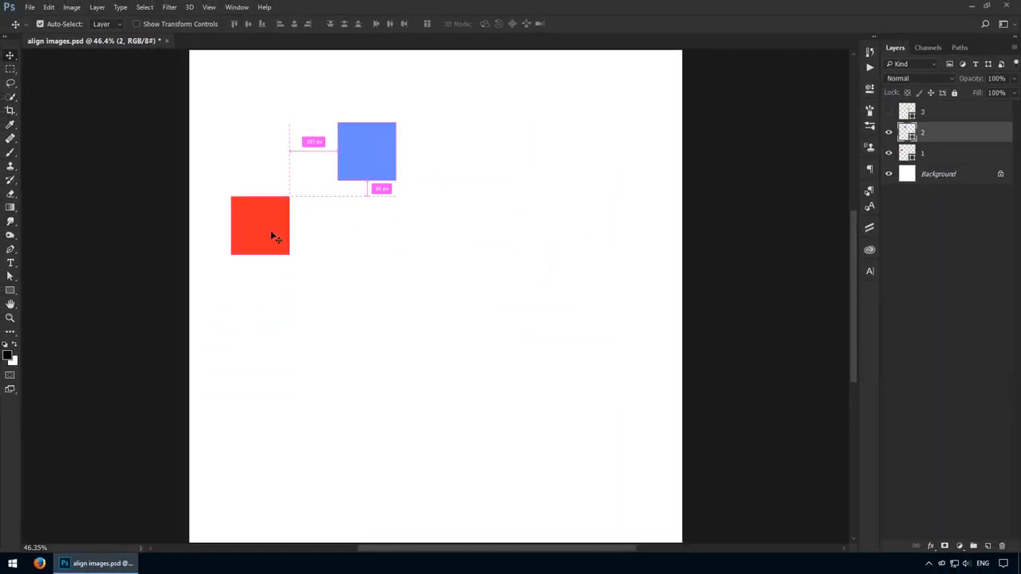
left_click_drag(272, 238, 332, 207)
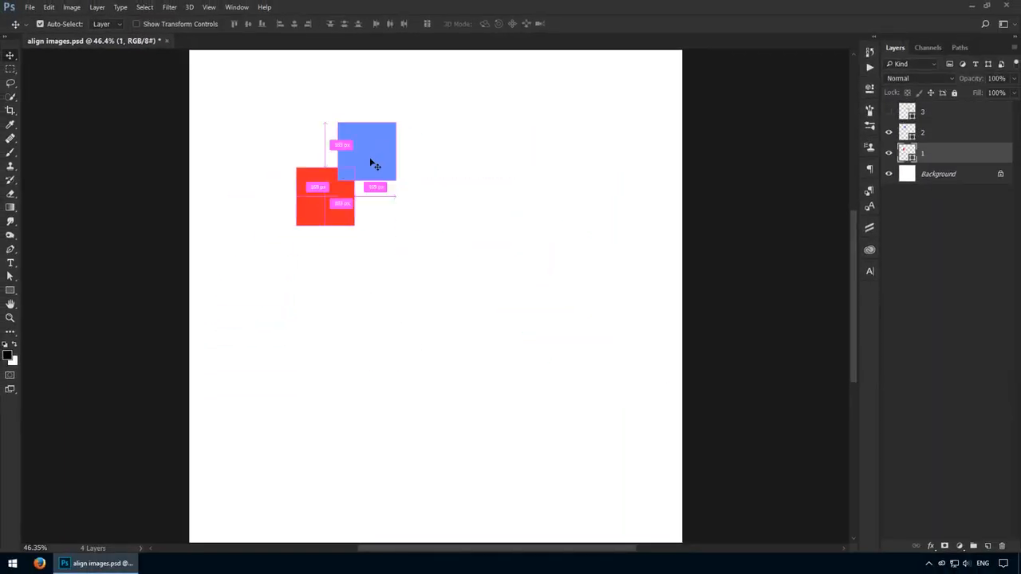
Select the blue and red squares together and try aligning their horizontal centers with each other.
left_click(373, 160, "ctrl")
left_click(334, 204, "shift")
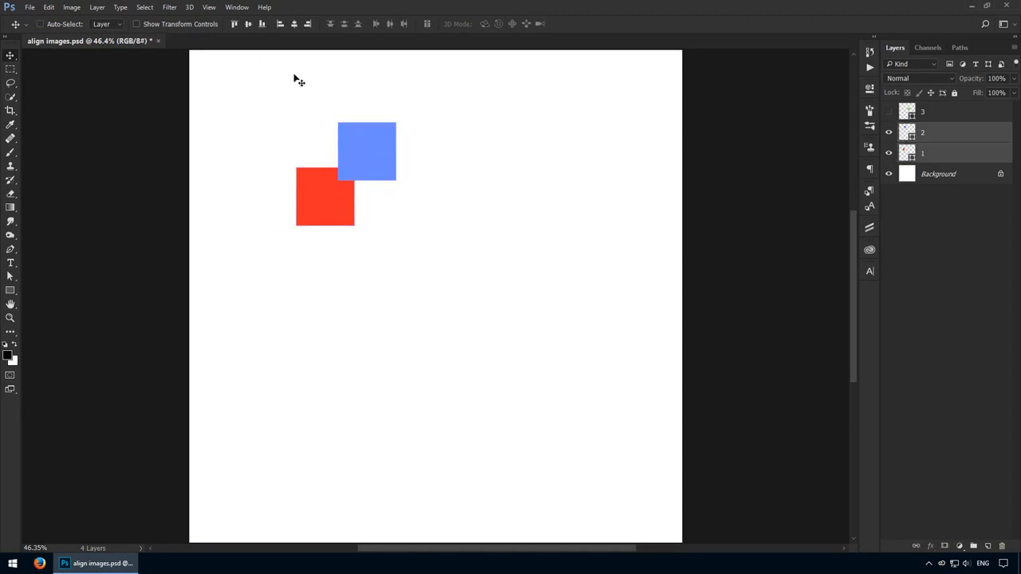
left_click(293, 24)
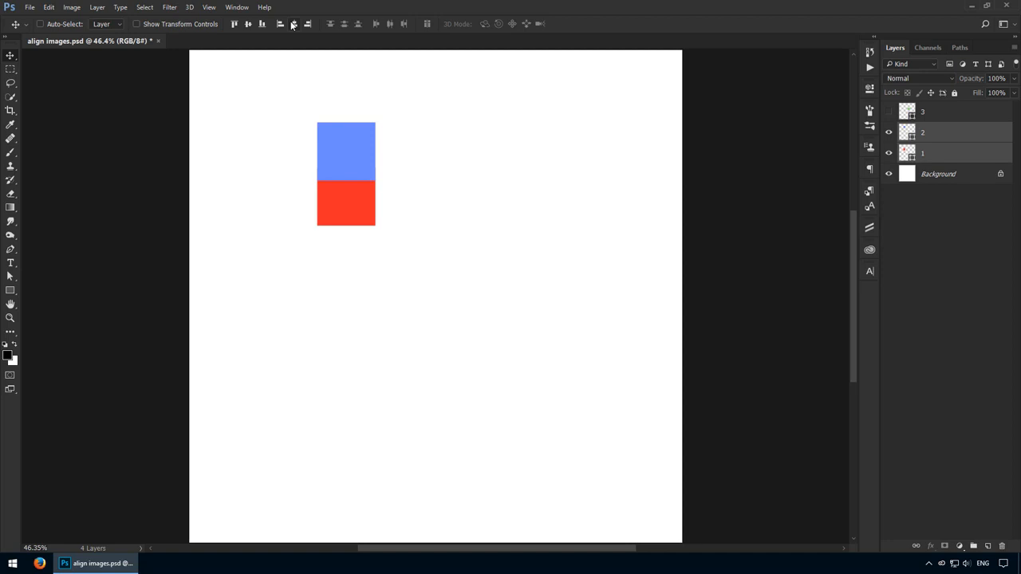
key("ctrl+z")
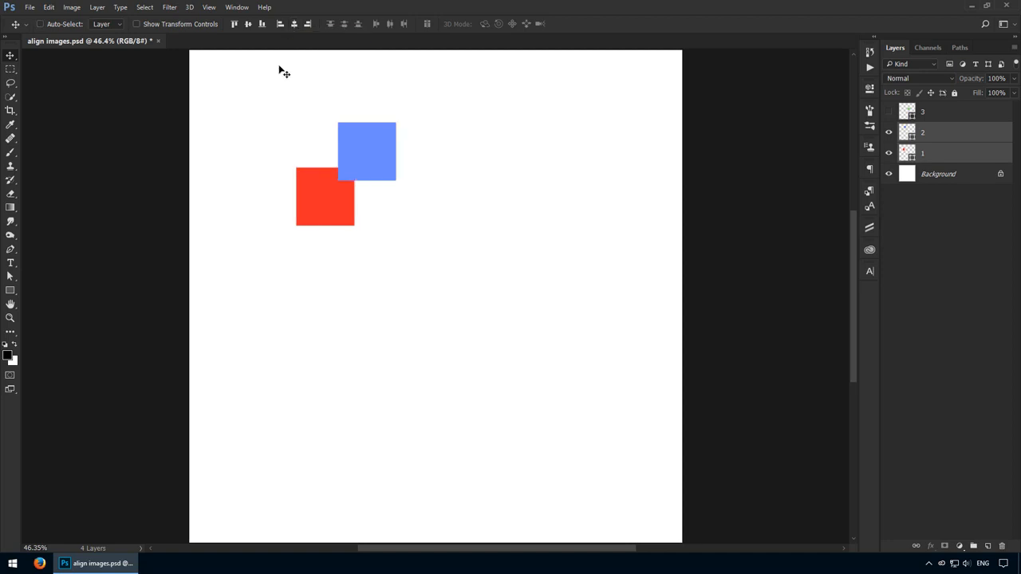
Try aligning the two separate square layers to the horizontal center of the whole canvas, then undo it and deselect.
key("ctrl+a")
left_click(294, 25)
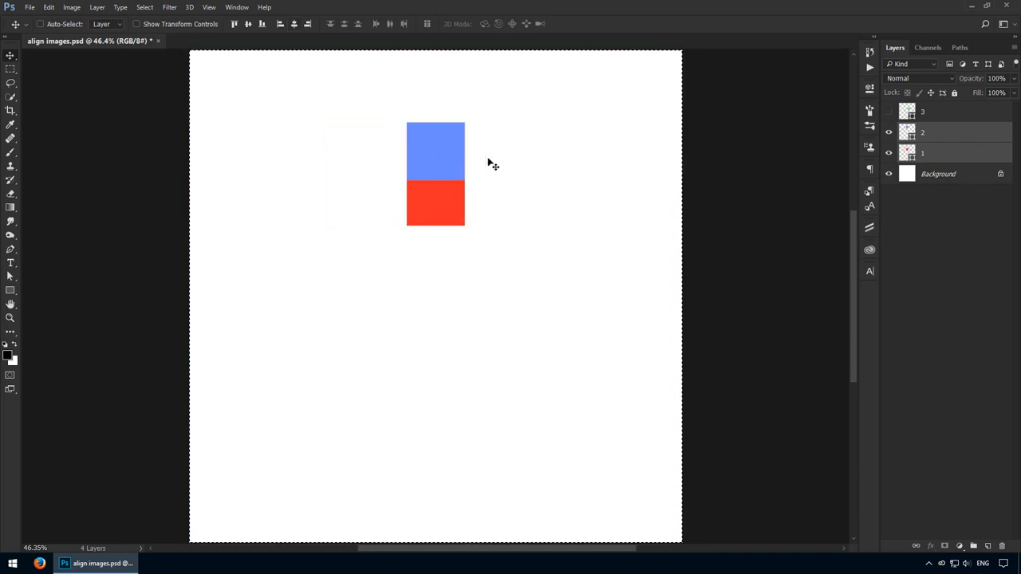
key("ctrl+z")
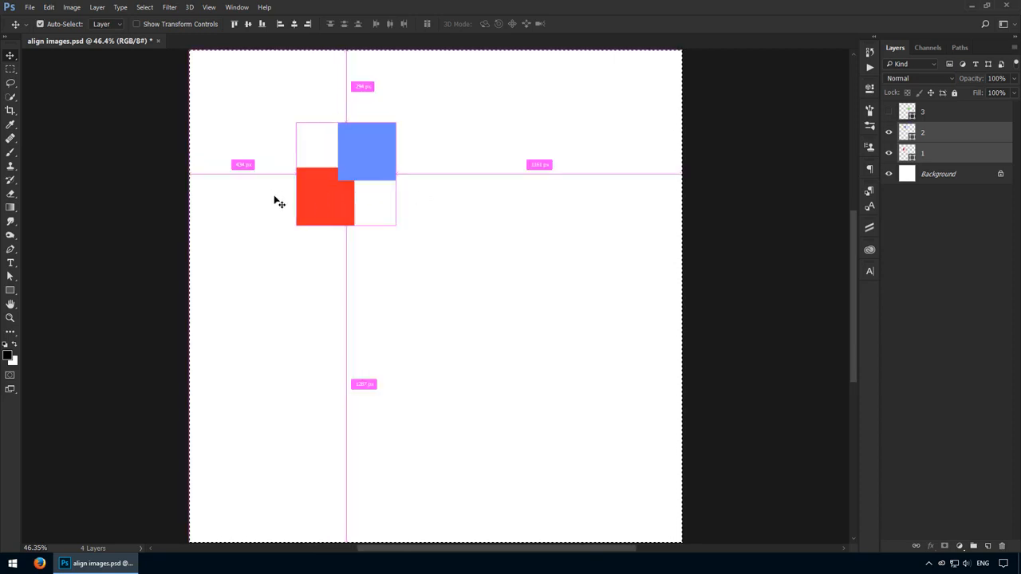
key("ctrl+d")
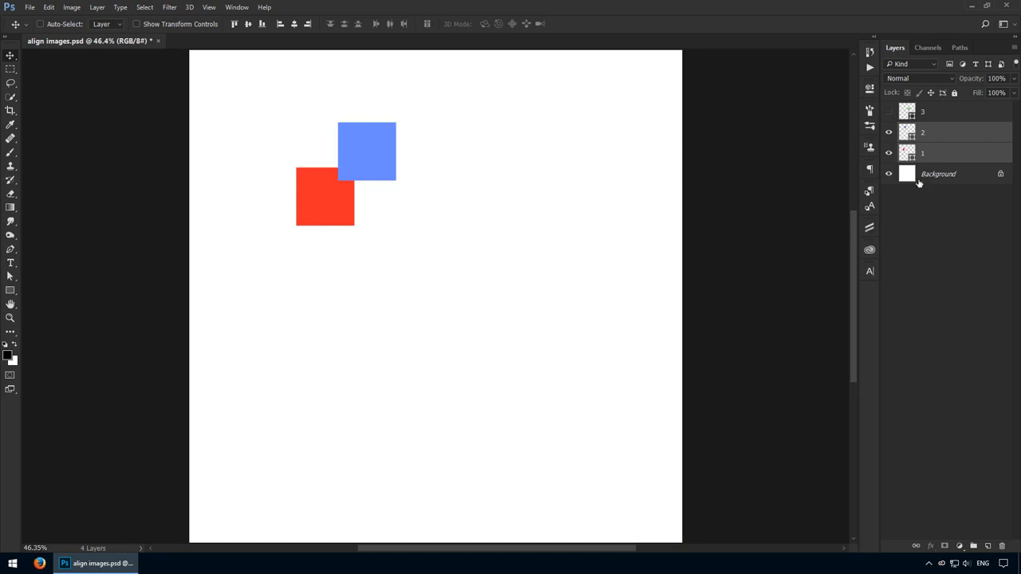
Group layers 1 and 2 and center the group horizontally and vertically on the canvas.
key("ctrl+g")
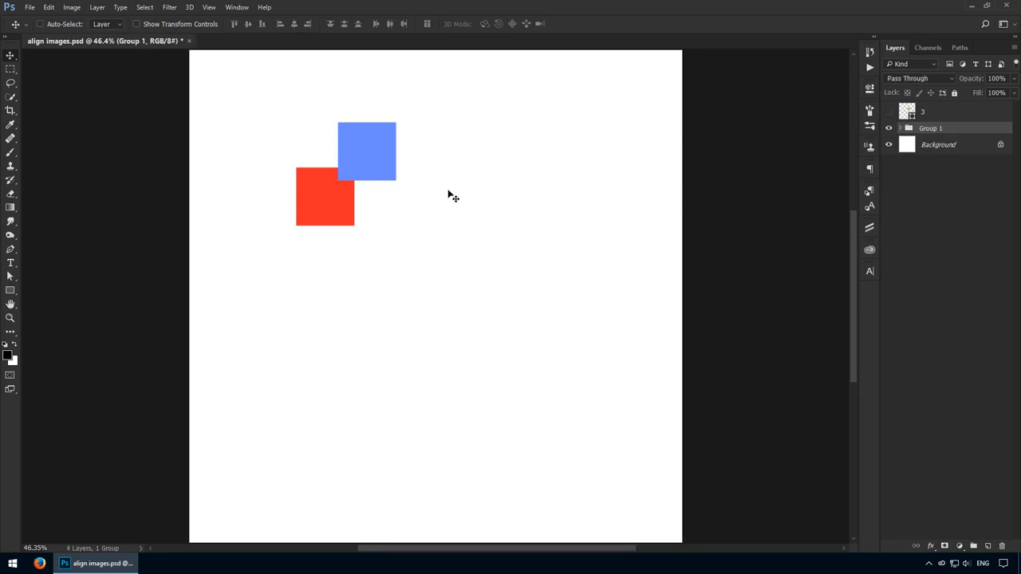
key("ctrl+a")
left_click(294, 25)
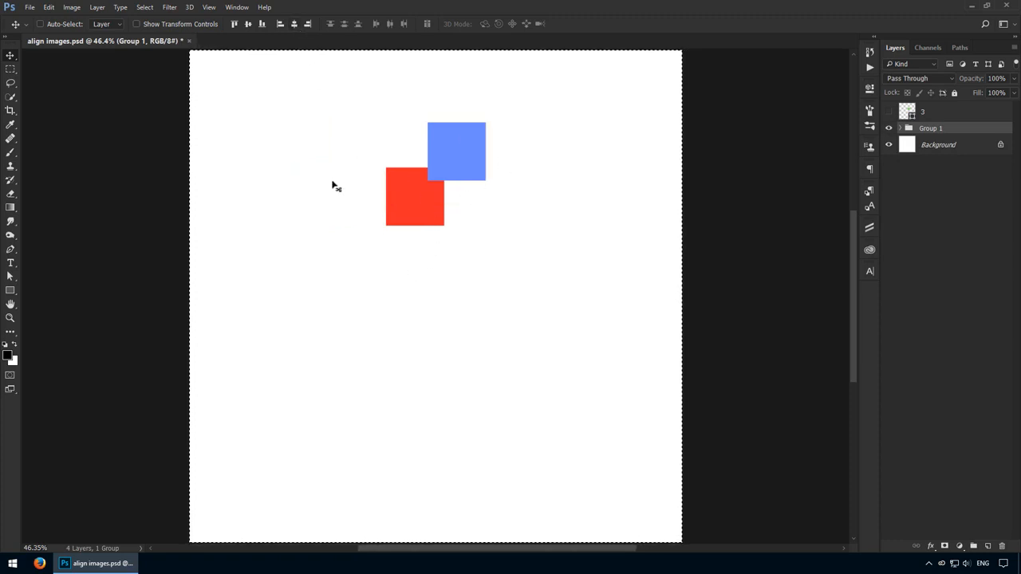
left_click(249, 24)
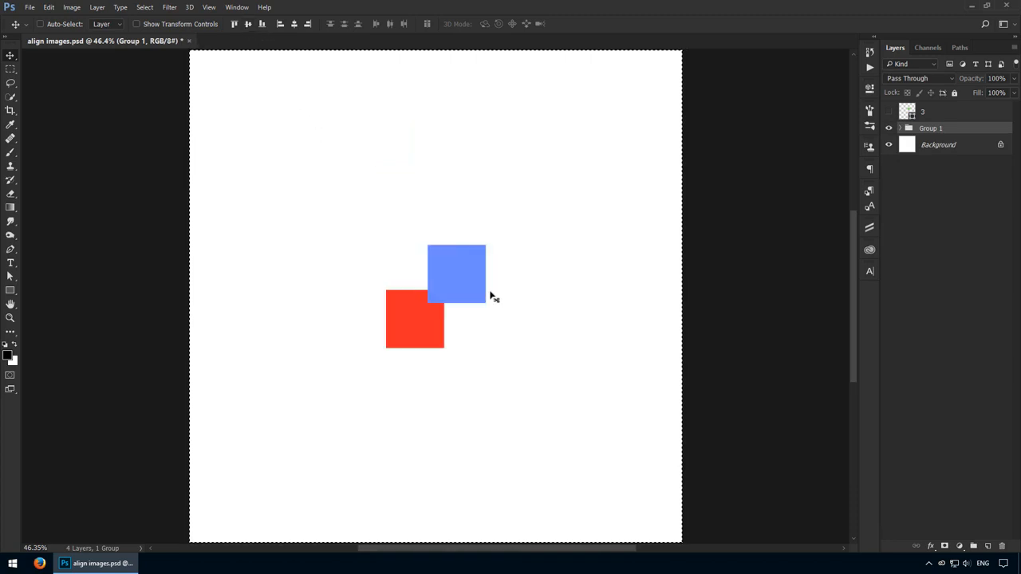
key("ctrl+d")
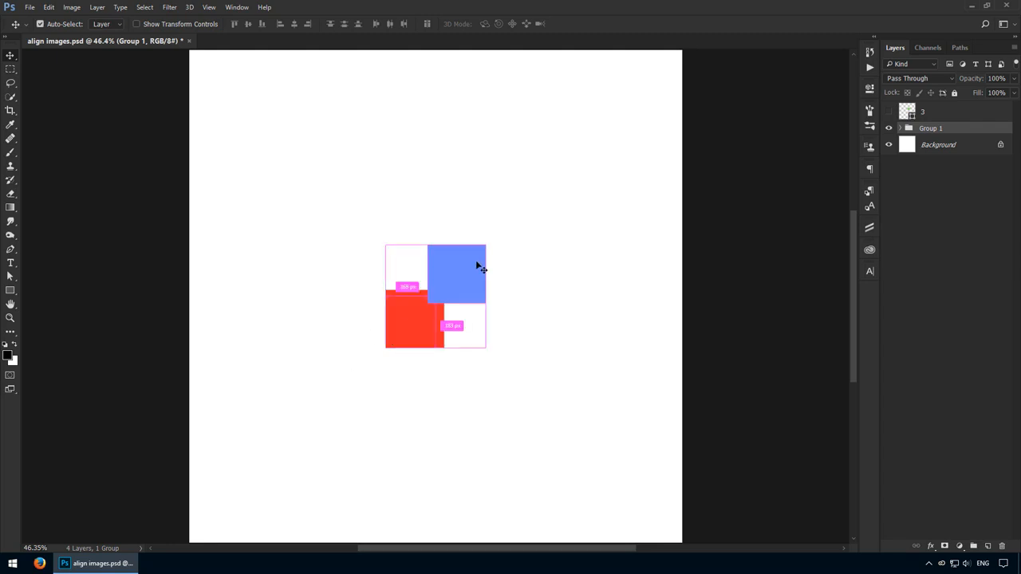
Move the blue and red squares individually to the upper part of the canvas, leaving a gap between them.
left_click(460, 300, "ctrl")
left_click_drag(459, 300, 476, 146)
left_click(426, 326, "ctrl")
left_click_drag(426, 326, 396, 159)
Try aligning the horizontal centers of the two separated squares inside Group 1, then undo the alignment.
left_click(466, 136, "ctrl+shift")
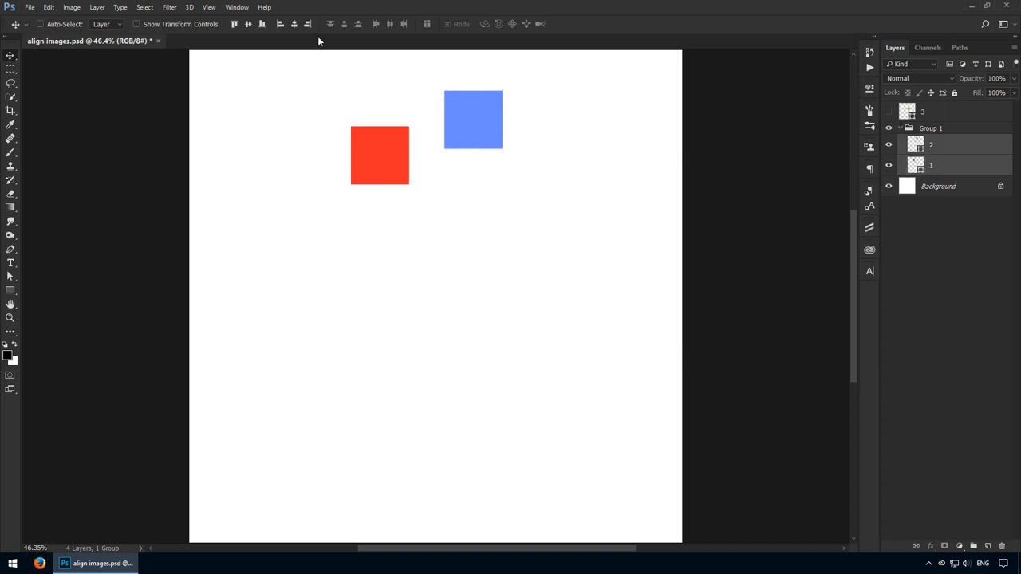
left_click(294, 24)
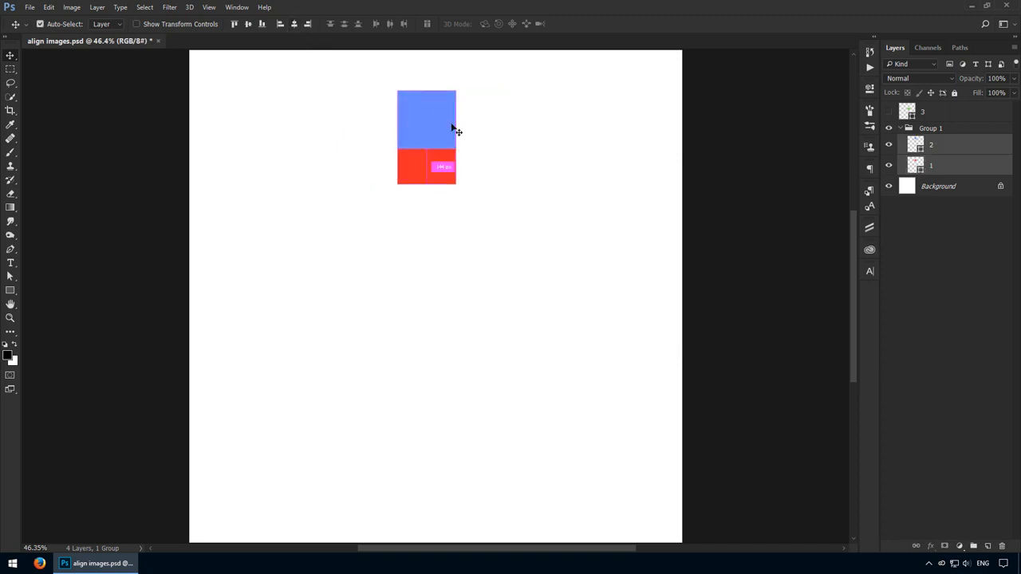
key("ctrl+z")
Select the whole Group 1 instead of its single layers and move it toward the canvas's upper-left corner.
left_click(948, 146)
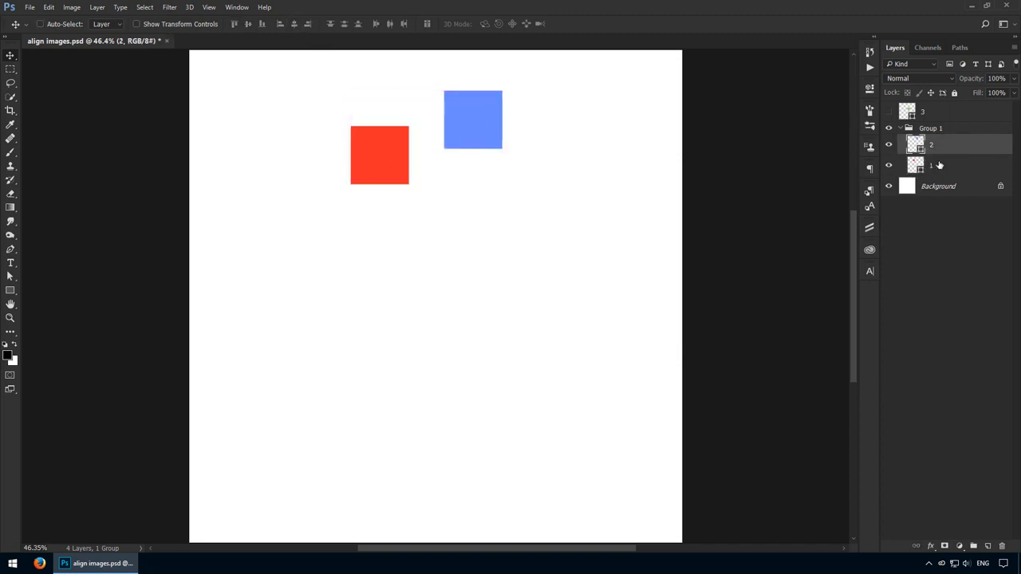
left_click(942, 166)
left_click(942, 146)
left_click(933, 129)
left_click_drag(502, 170, 409, 176)
Center Group 1 on the full canvas both horizontally and vertically, and clear the selection.
key("ctrl+a")
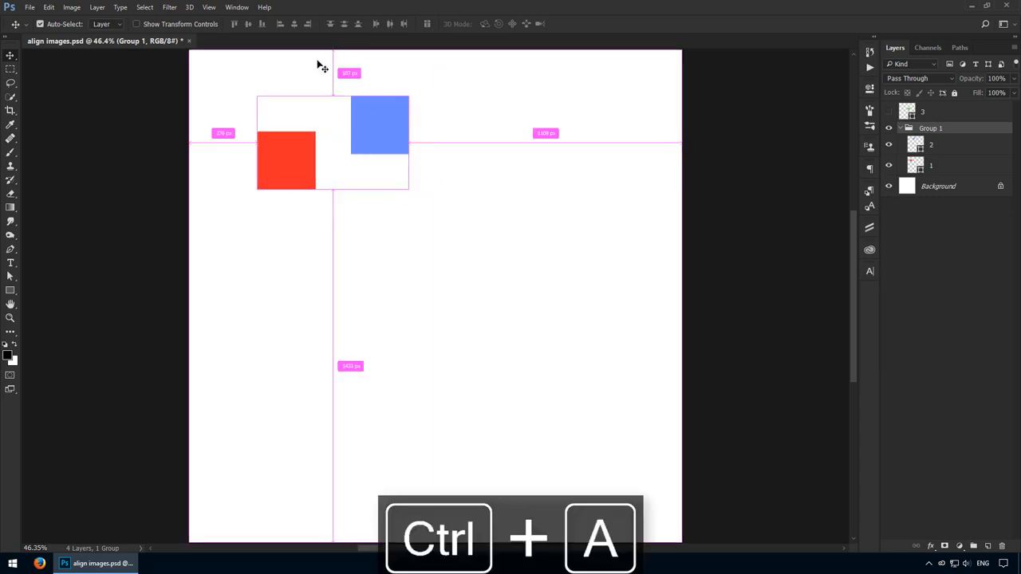
left_click(295, 25)
left_click(250, 25)
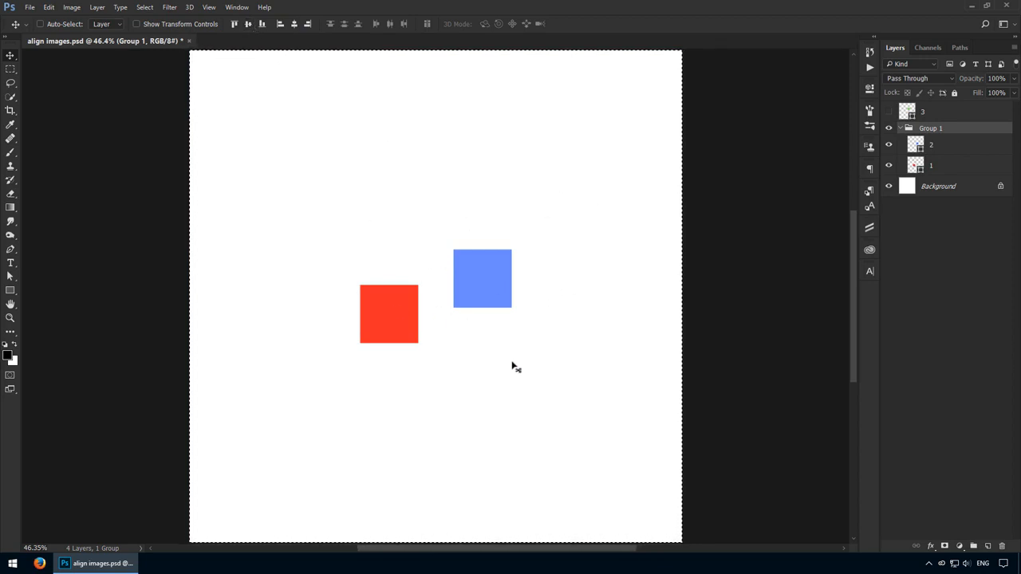
key("ctrl+d")
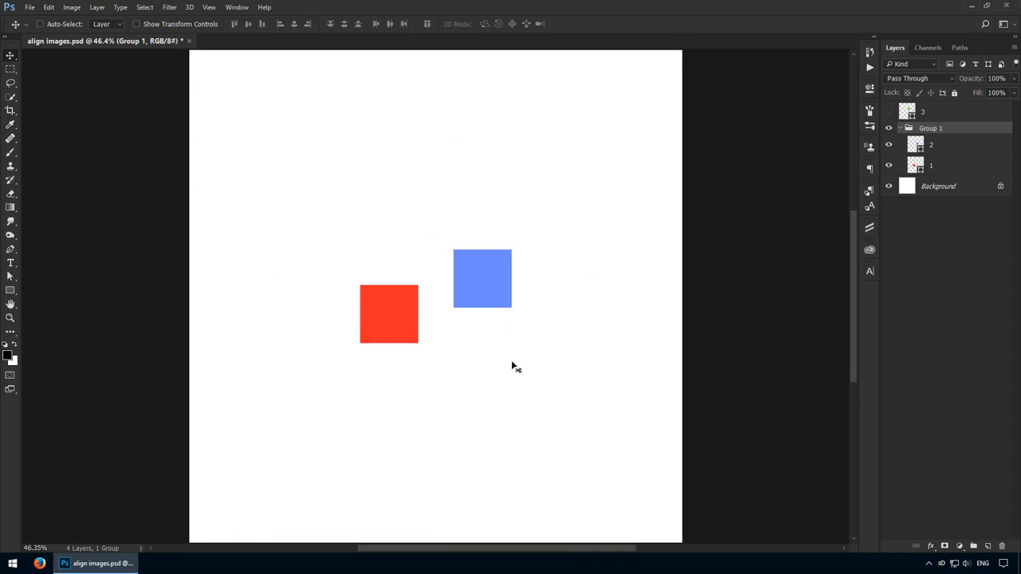